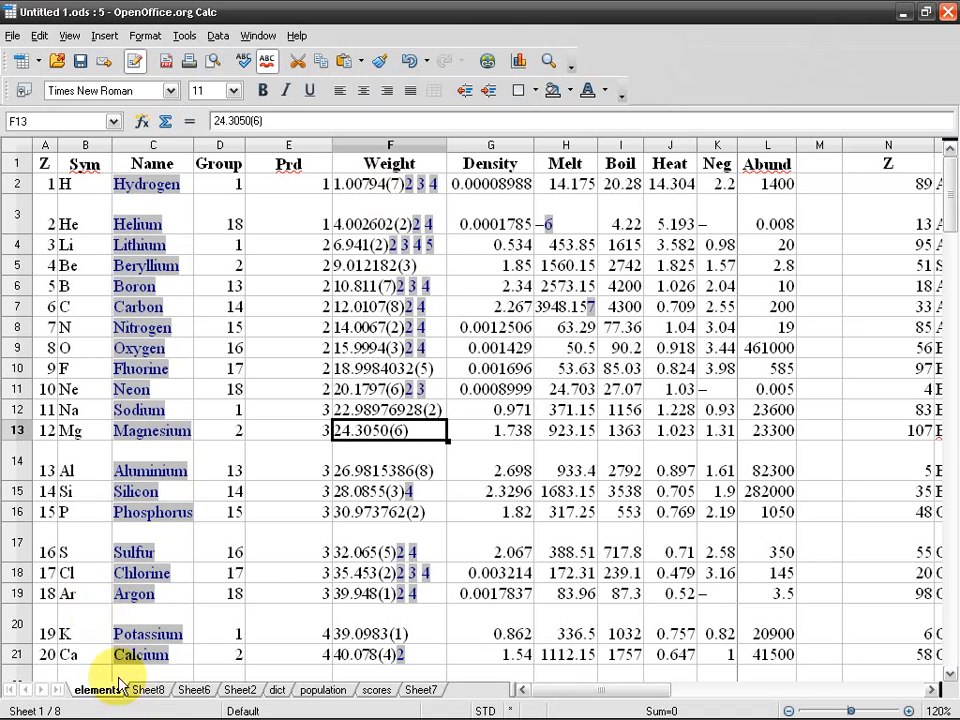
- Examine the range of values in the Density column, from hydrogen in G2 down to the last element
click(504, 193)
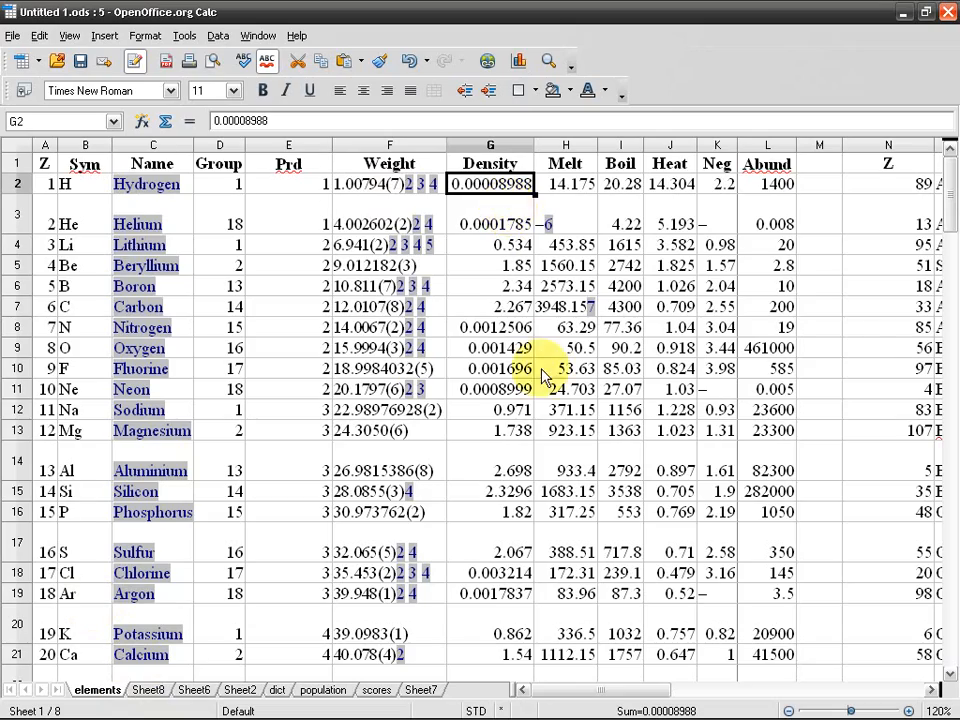
scroll(530, 380, down, 20)
scroll(510, 413, down, 11)
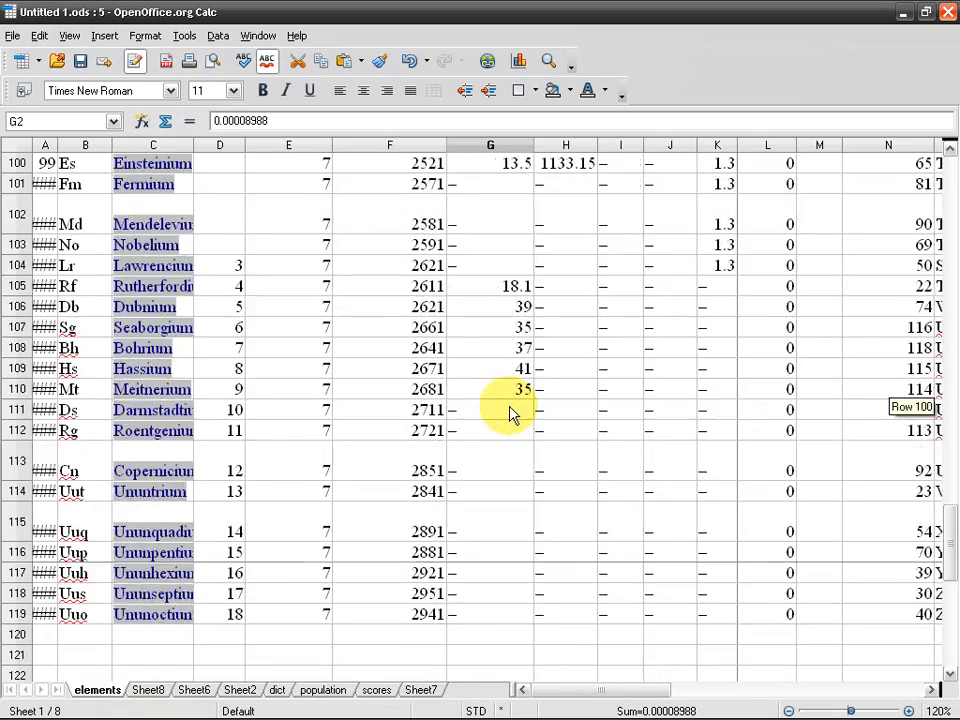
scroll(510, 413, up, 8)
scroll(510, 413, up, 20)
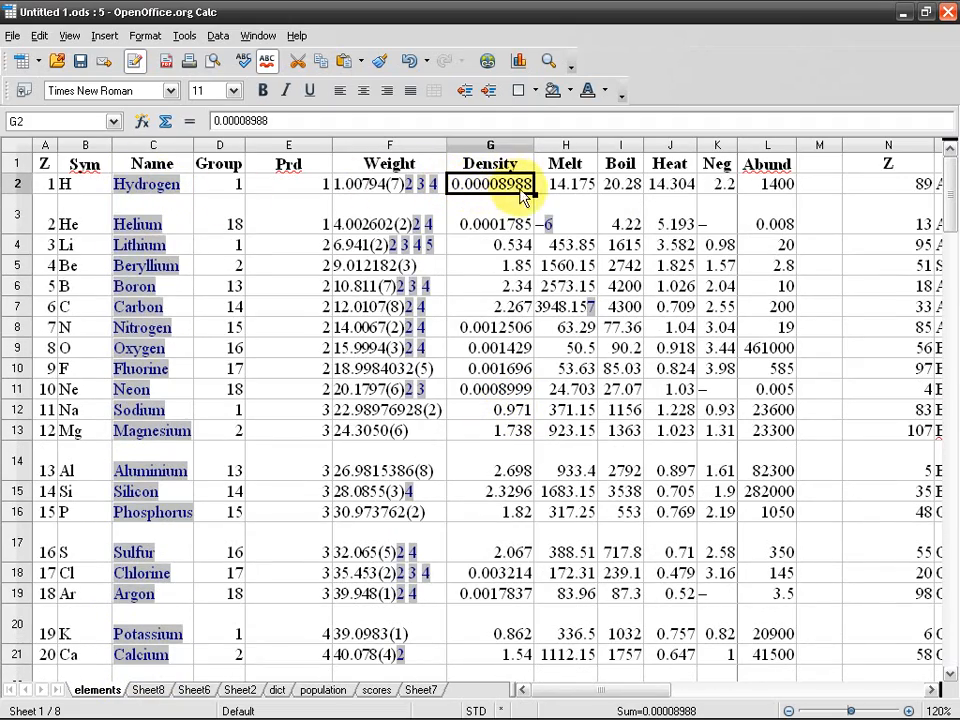
scroll(530, 287, down, 3)
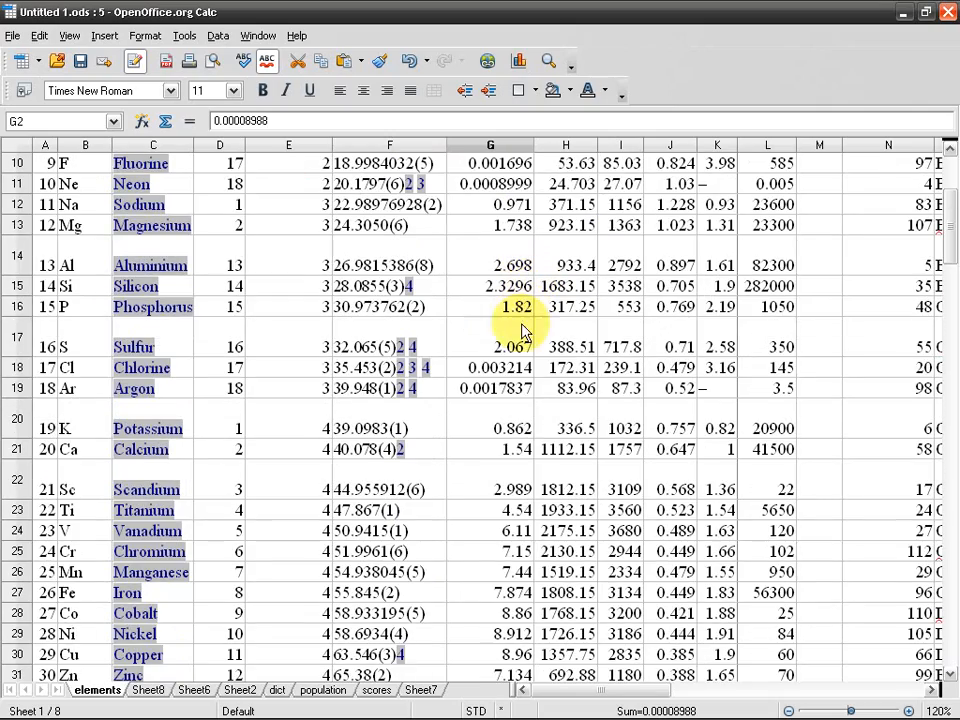
scroll(521, 376, down, 3)
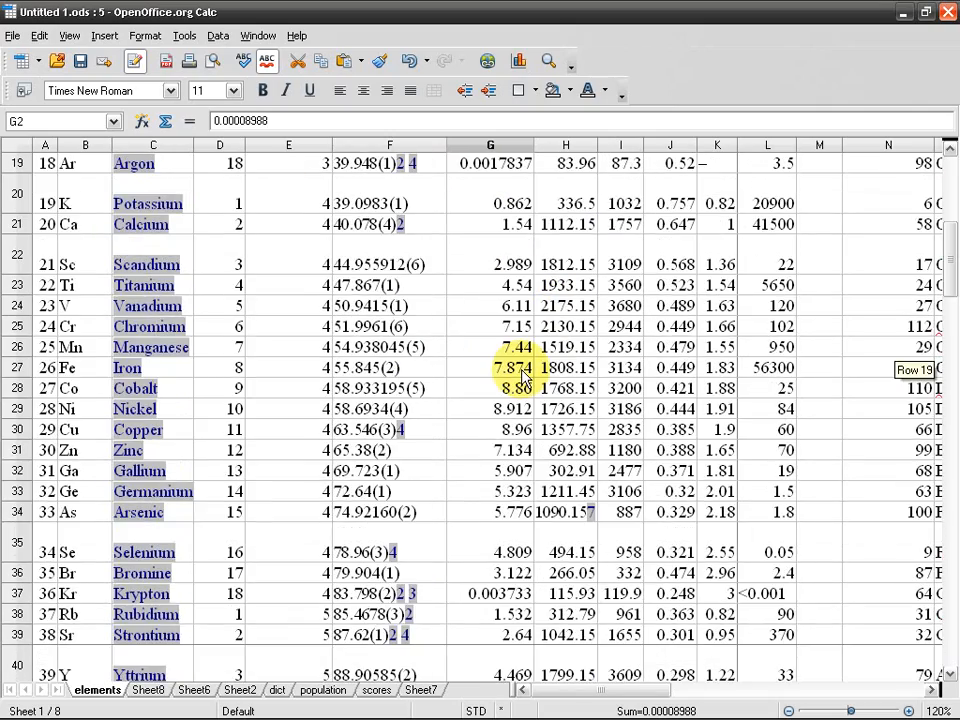
scroll(522, 376, down, 14)
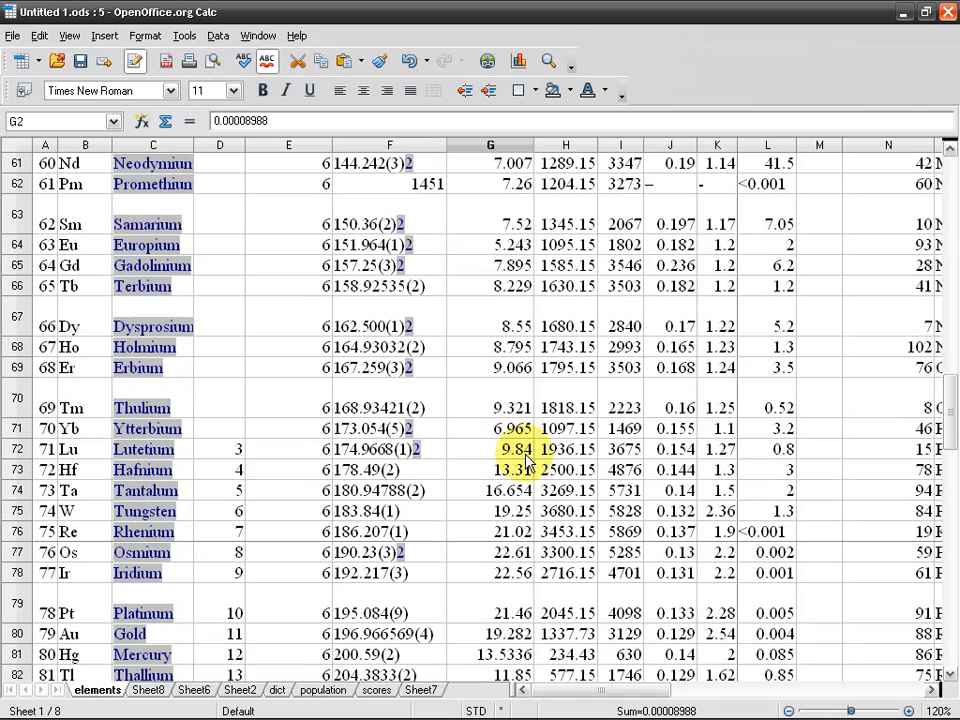
scroll(522, 460, up, 20)
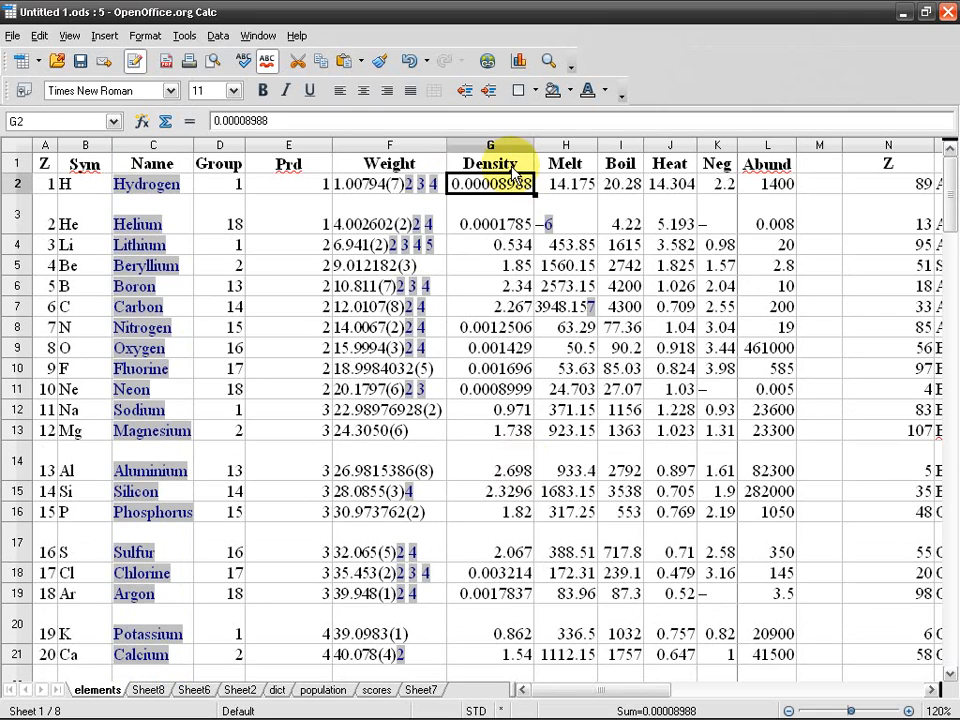
- Select all the density values in G2:G119, leaving out the column heading
key(ctrl+shift+Down)
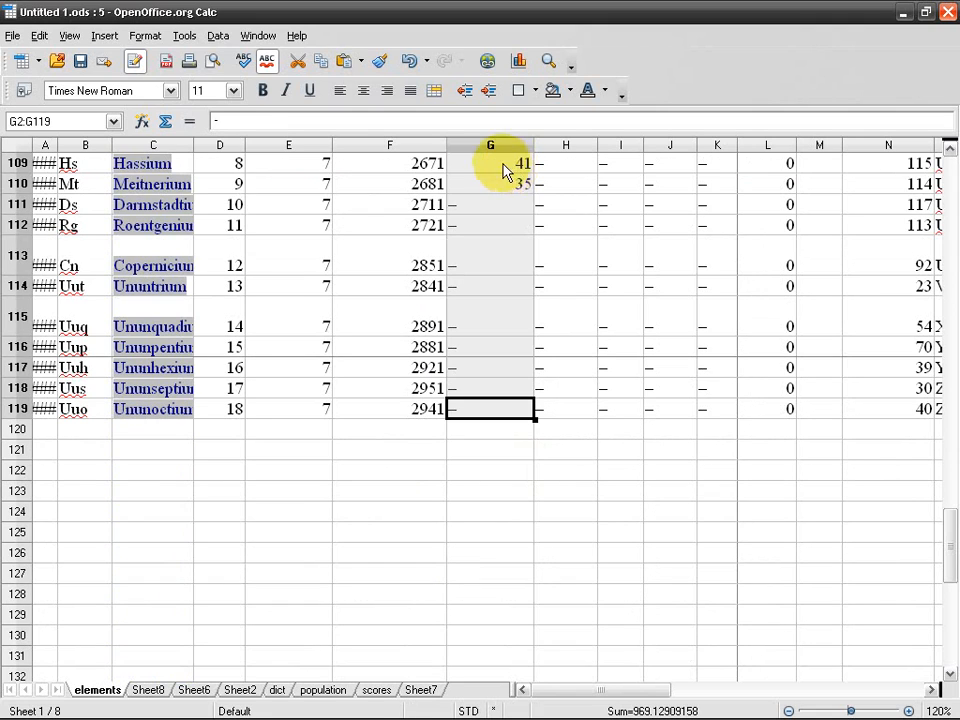
scroll(525, 364, up, 3)
scroll(940, 330, up, 1)
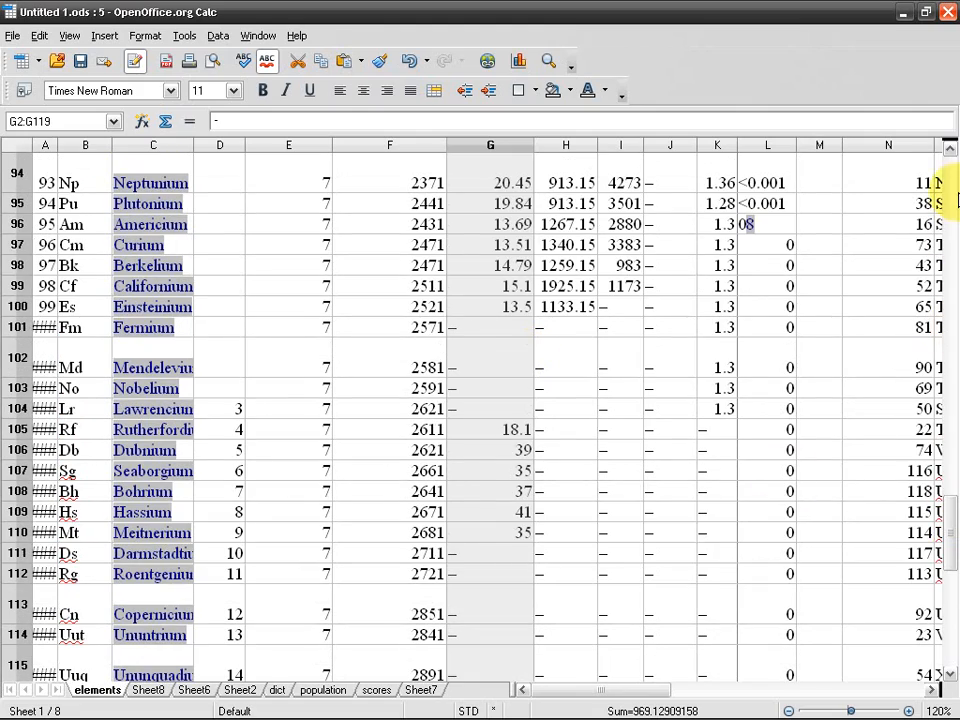
drag(952, 518, 900, 182)
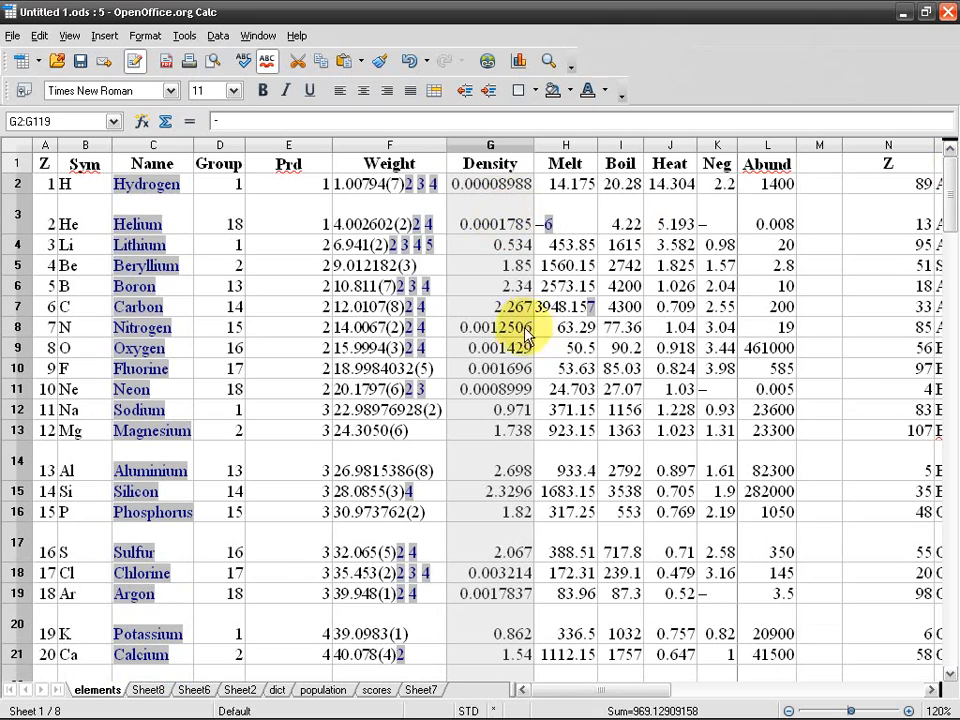
- Set up a first conditional formatting condition for the selected densities: cell value greater than 6.5
click(155, 37)
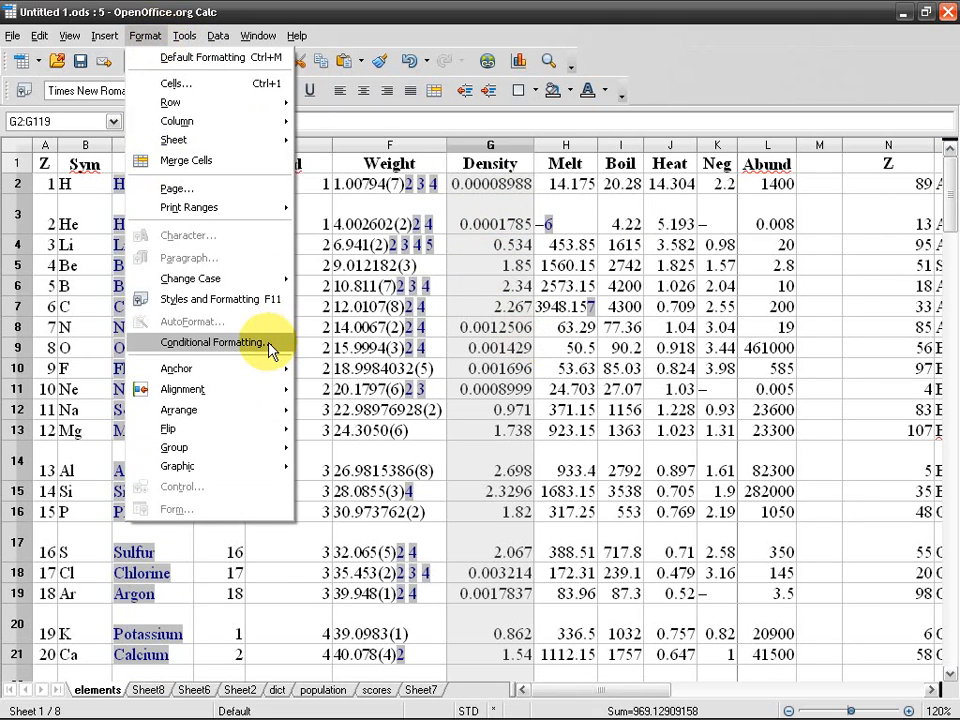
click(270, 344)
drag(434, 360, 396, 296)
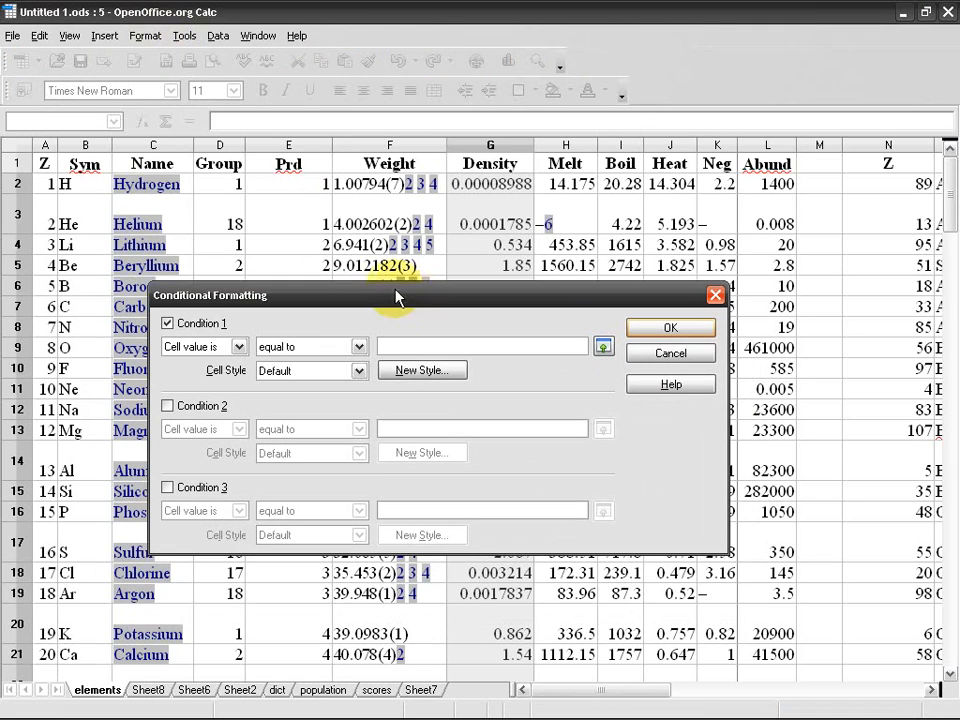
click(357, 347)
click(360, 389)
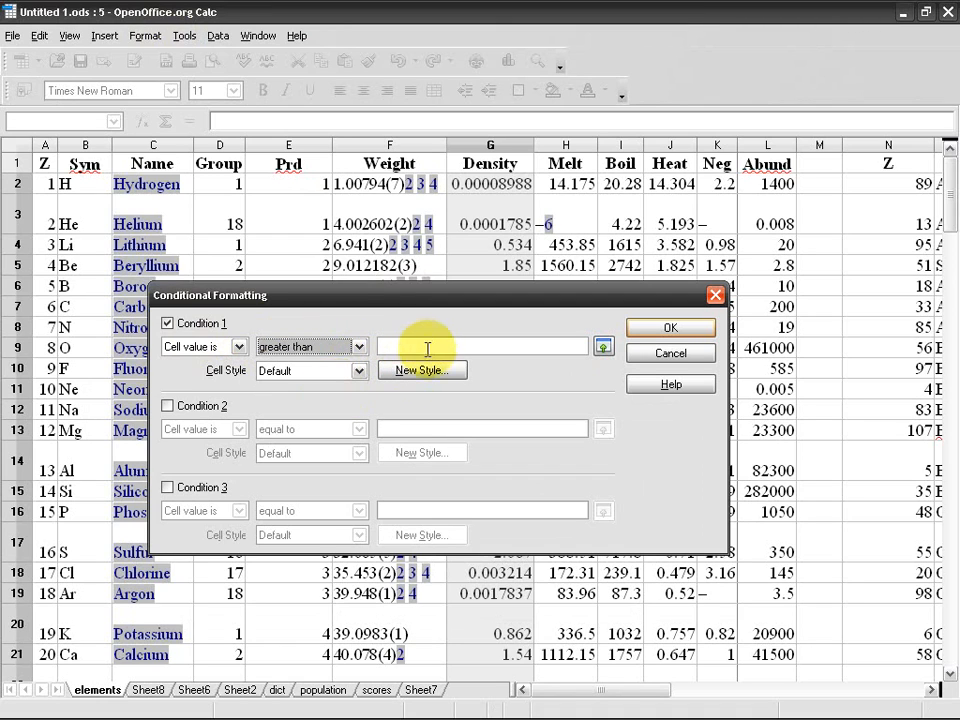
click(427, 346)
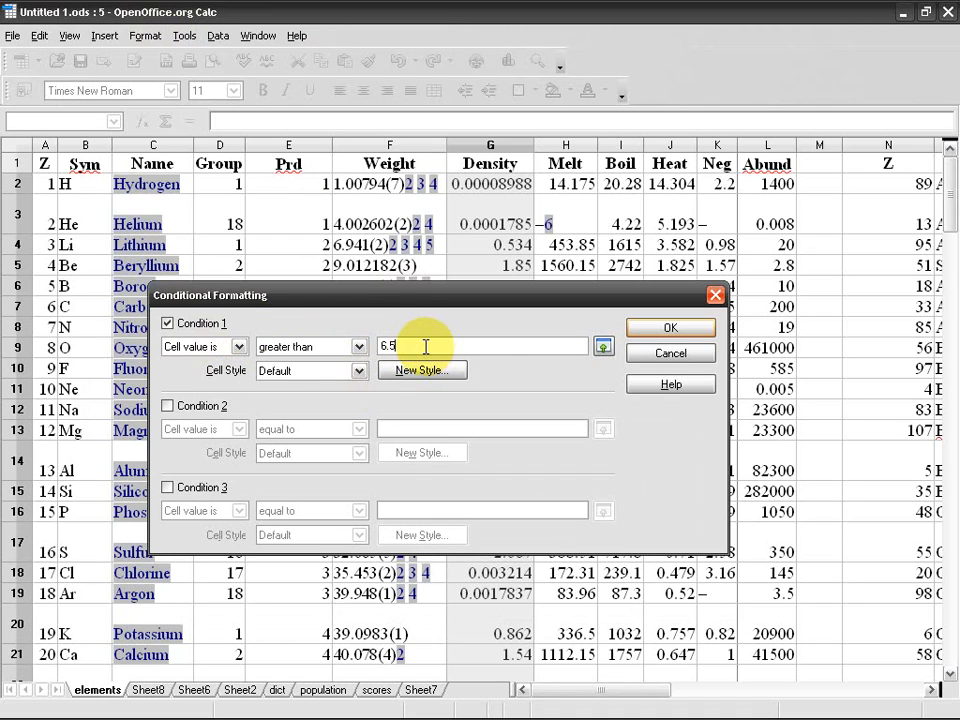
- Create a new cell style named high_density for the first condition
click(357, 371)
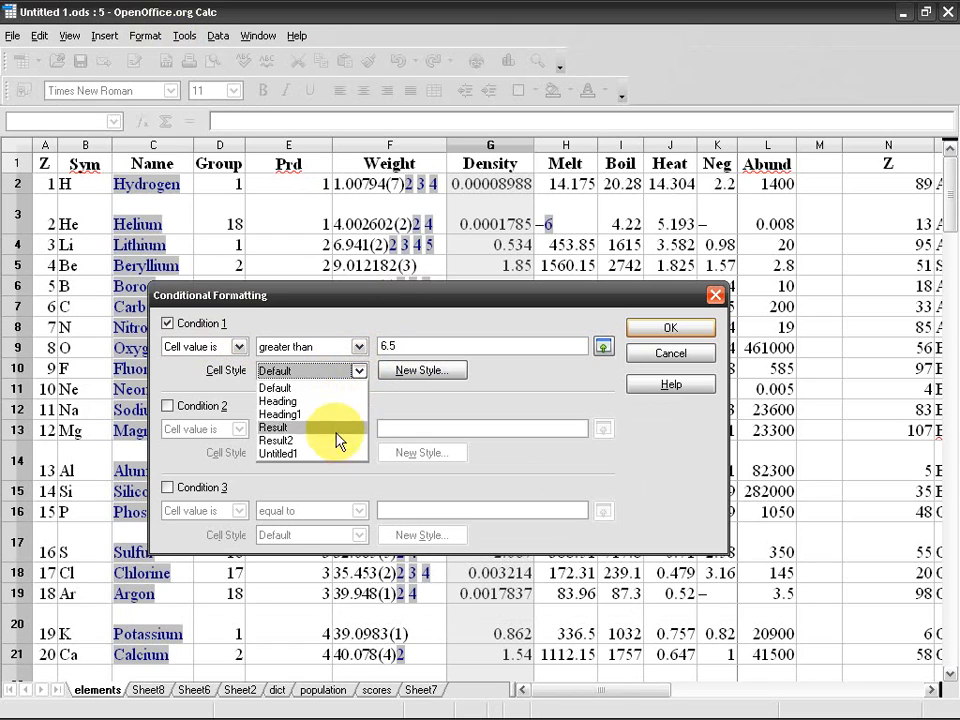
click(355, 372)
click(418, 371)
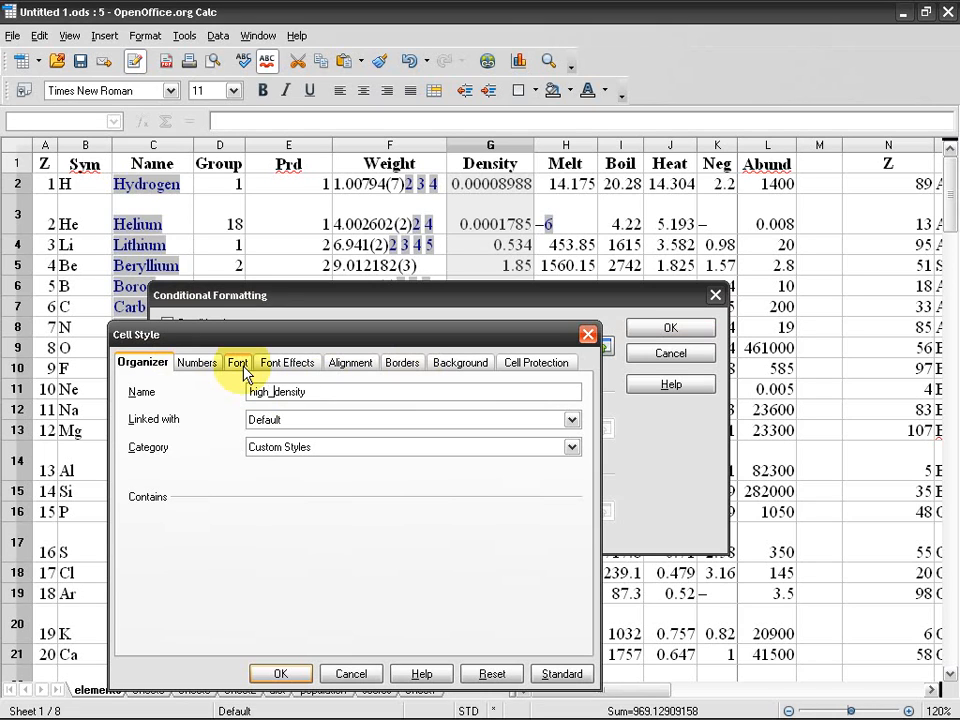
- Set the high_density style's font to JUSTICE, regular, size 12
click(197, 366)
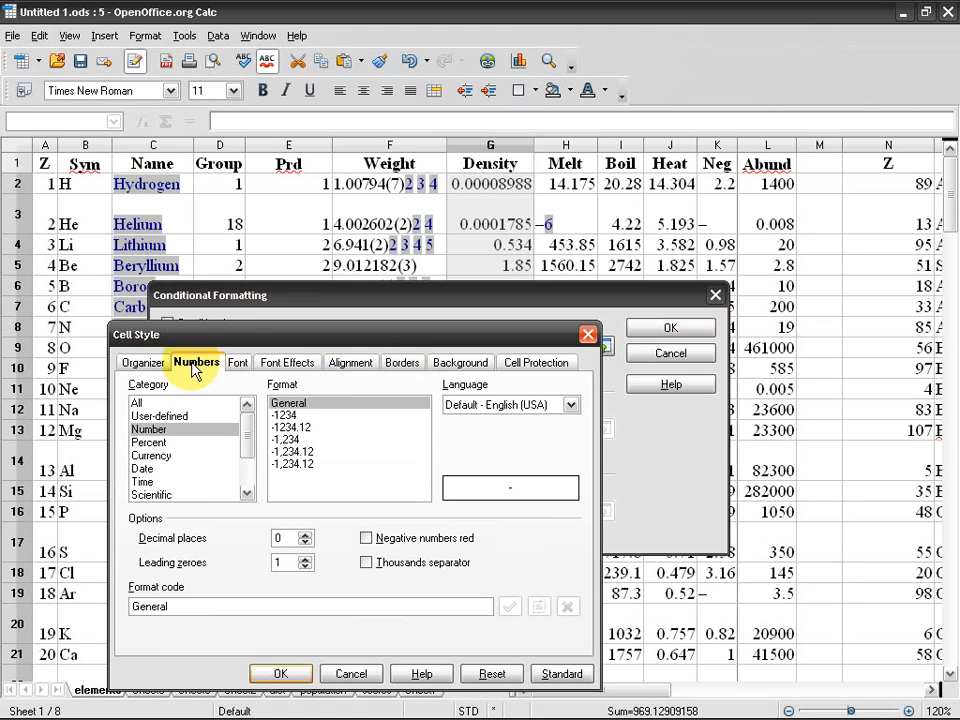
click(238, 364)
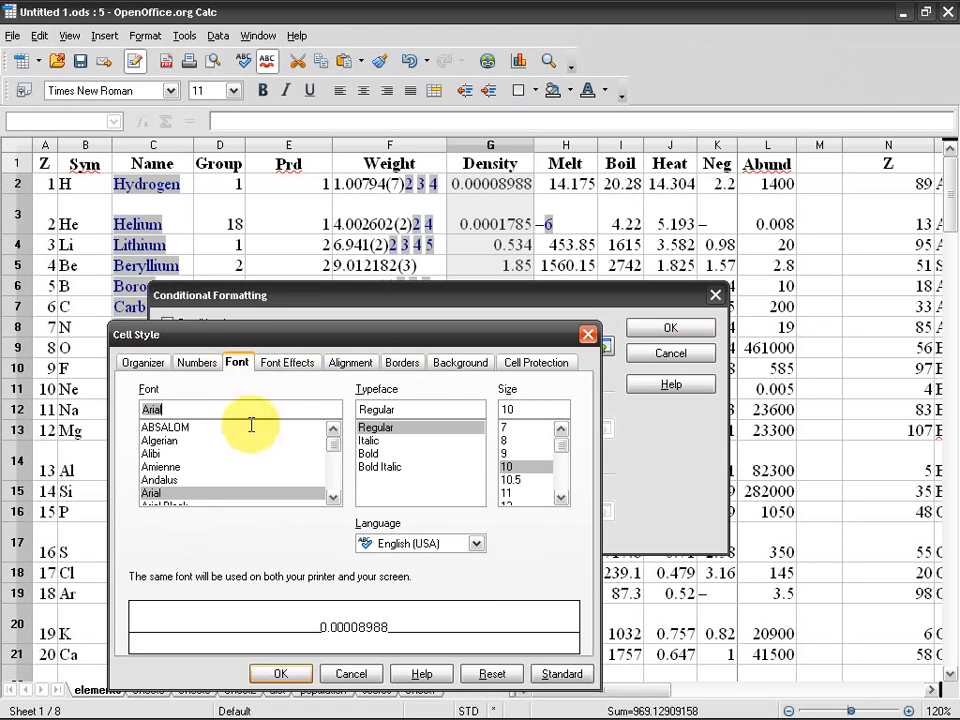
drag(332, 444, 331, 465)
click(203, 429)
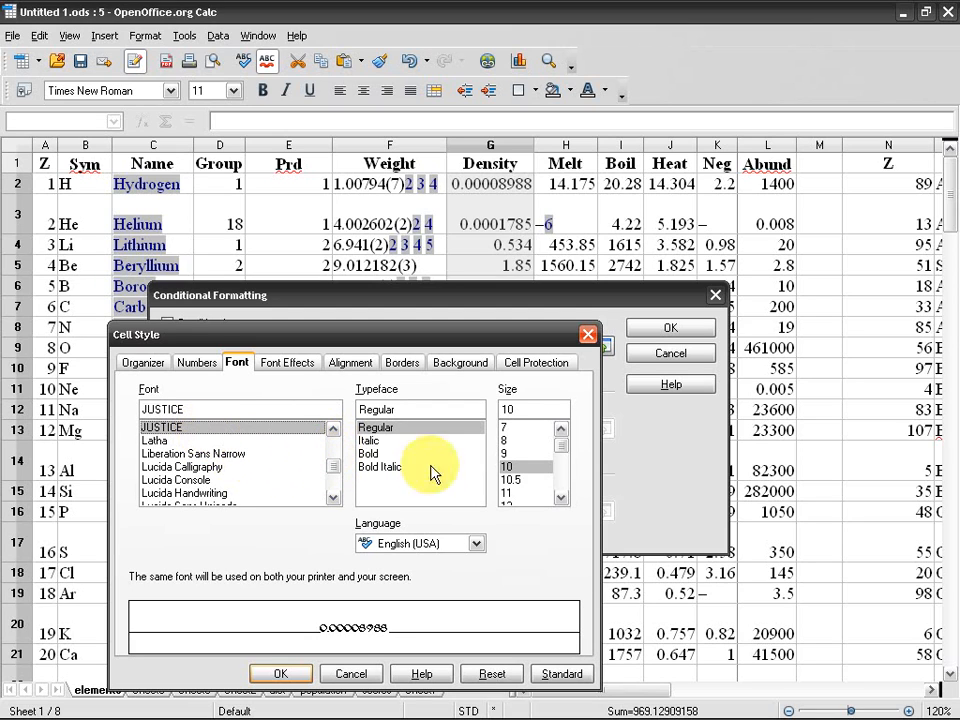
scroll(531, 480, down, 1)
click(512, 467)
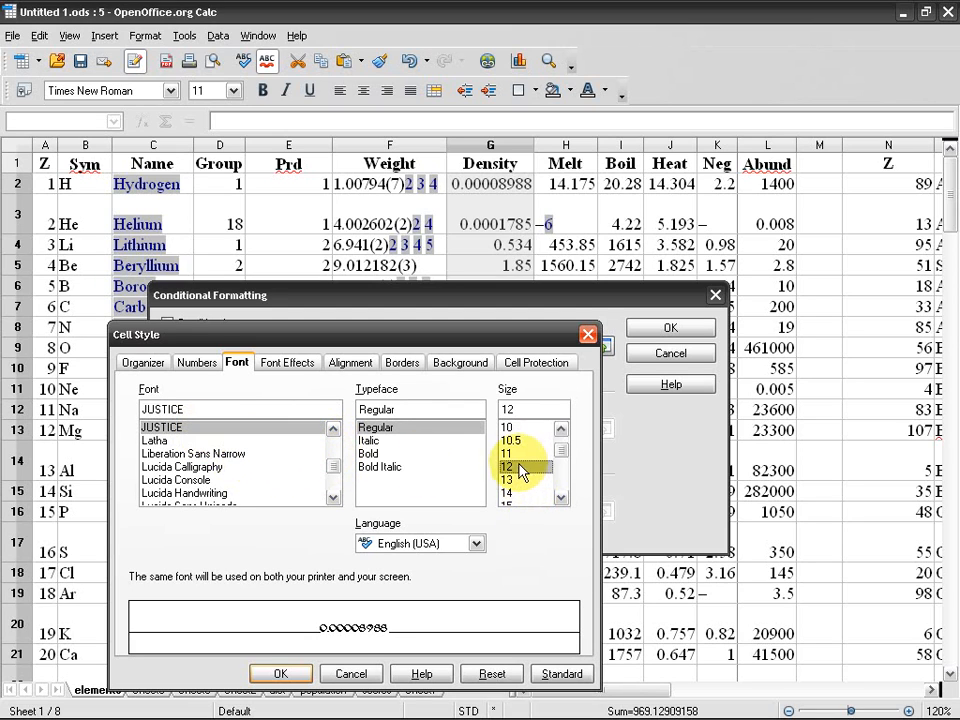
- Set the high_density style's font color to Light red
click(316, 366)
click(275, 405)
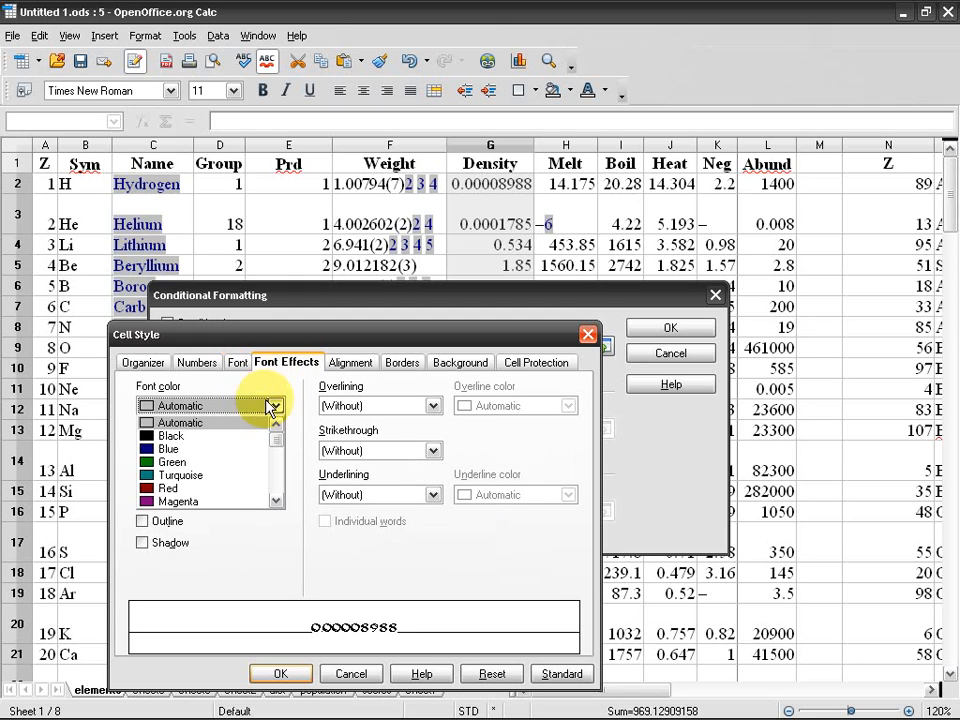
scroll(226, 487, down, 2)
scroll(226, 487, down, 2)
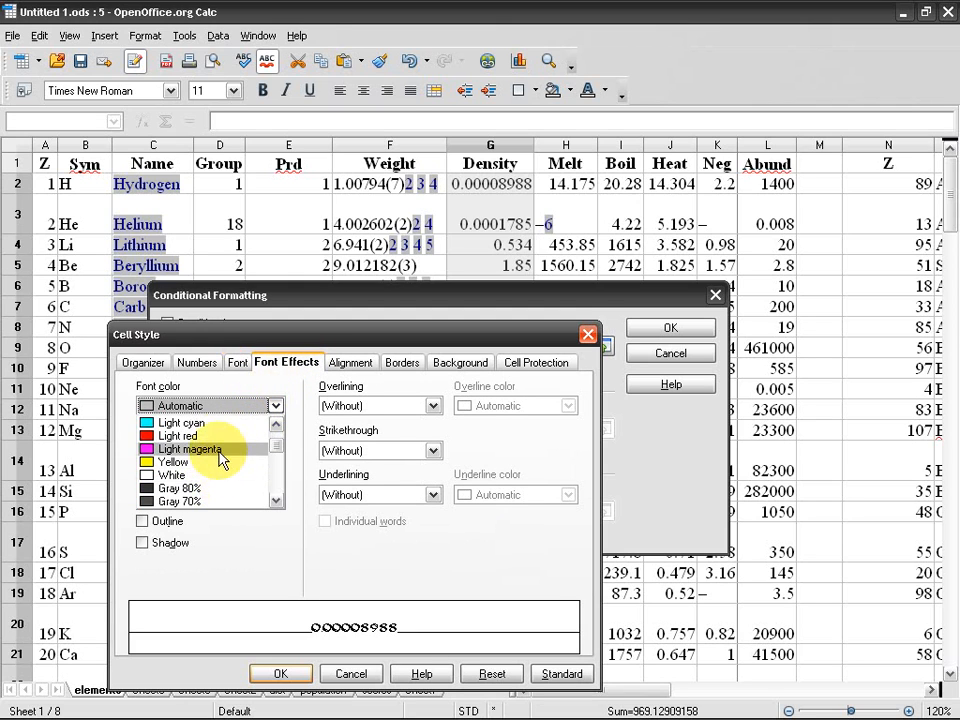
click(240, 440)
- Give the high_density style a yellow background and save the style
click(352, 363)
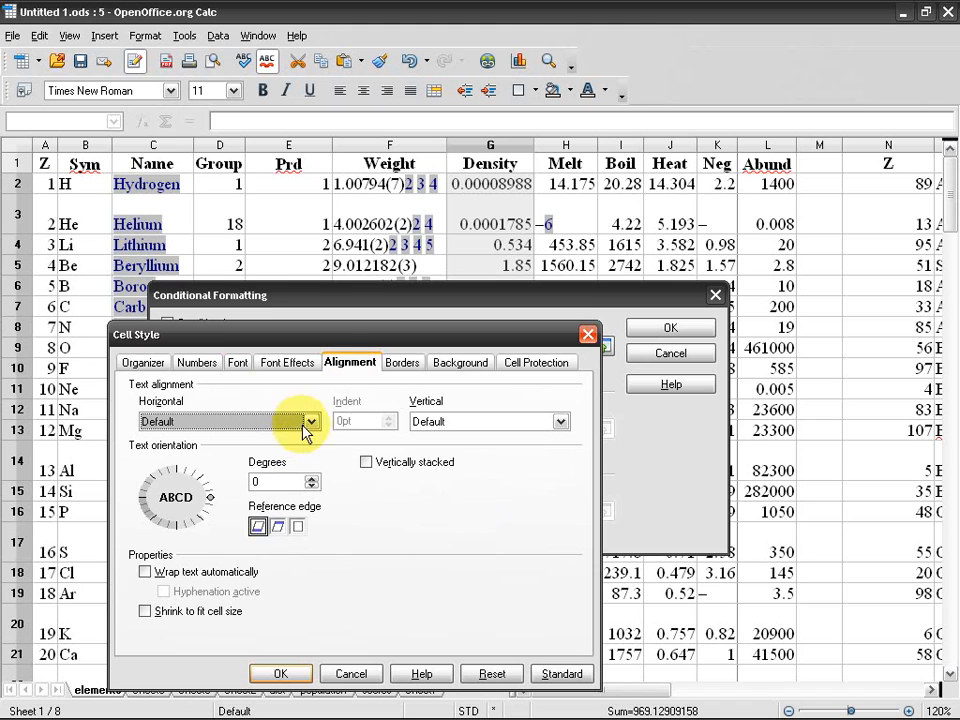
click(410, 365)
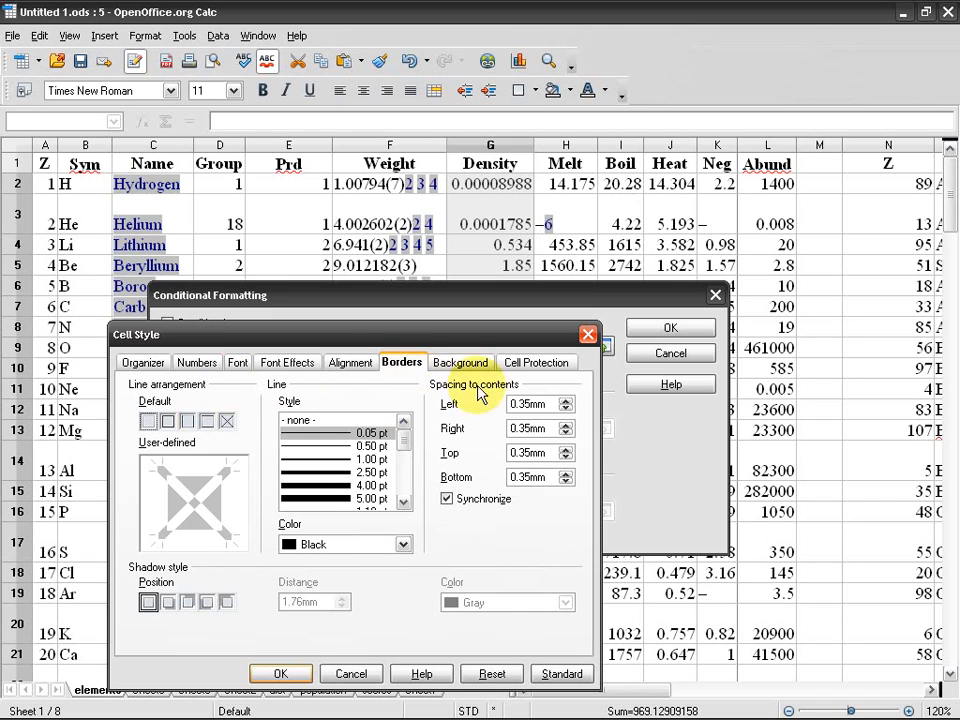
click(457, 366)
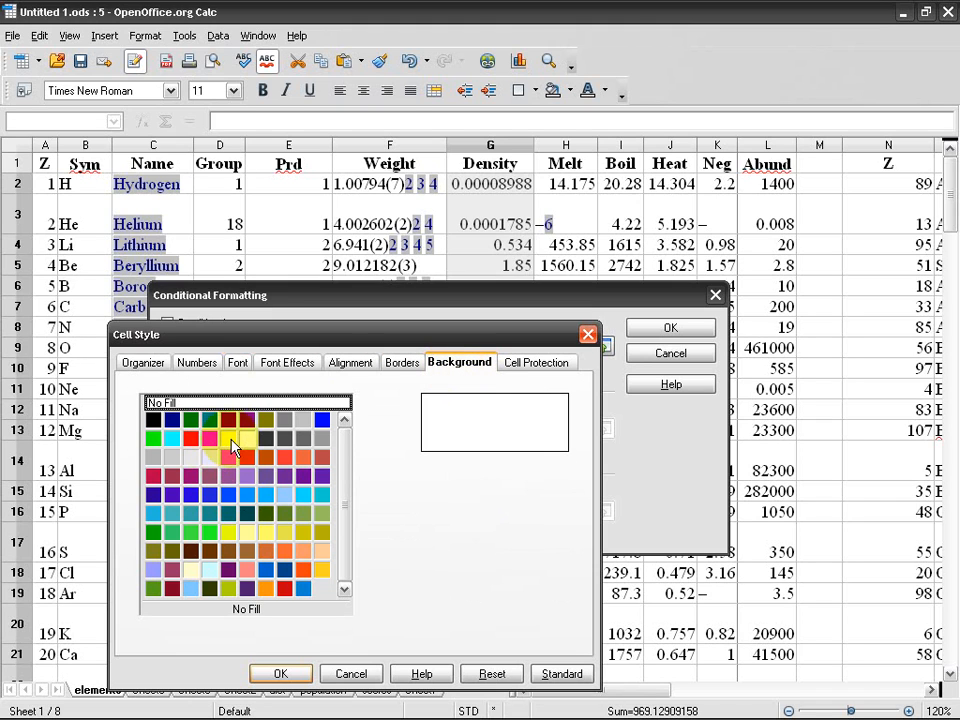
click(230, 440)
drag(240, 334, 245, 353)
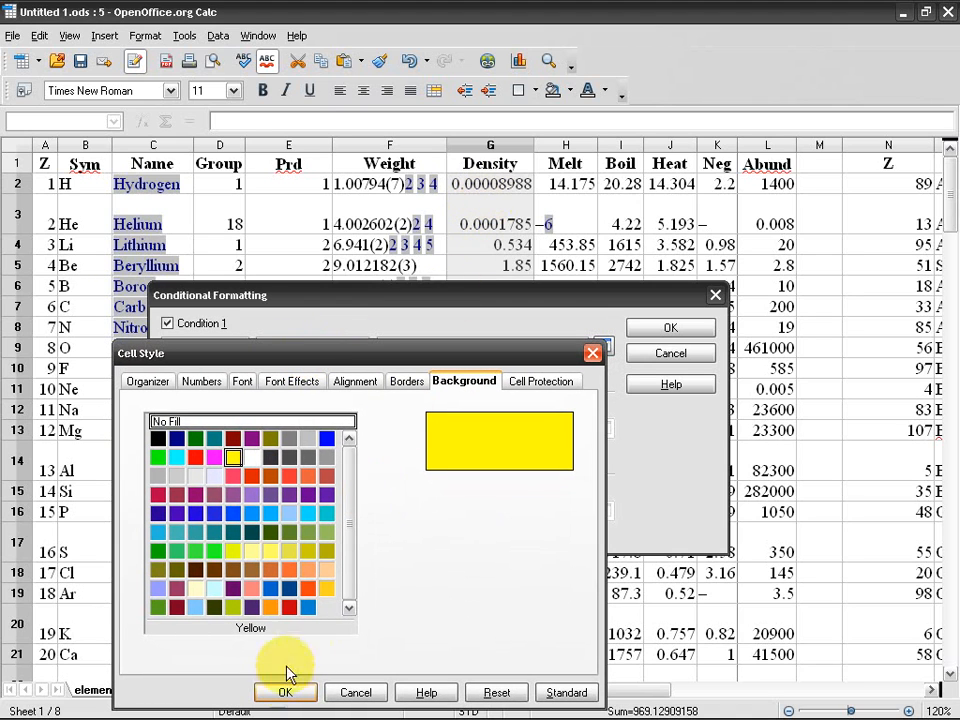
click(285, 692)
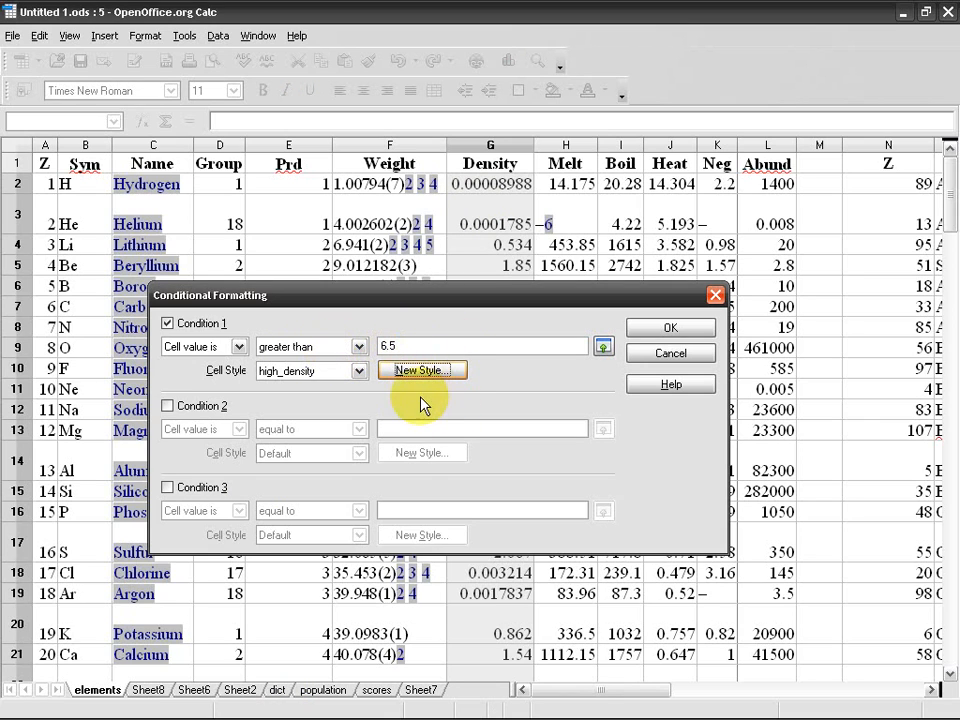
- Apply the conditional formatting to the density values and check the highlighting down to the last element
click(664, 330)
scroll(535, 370, down, 6)
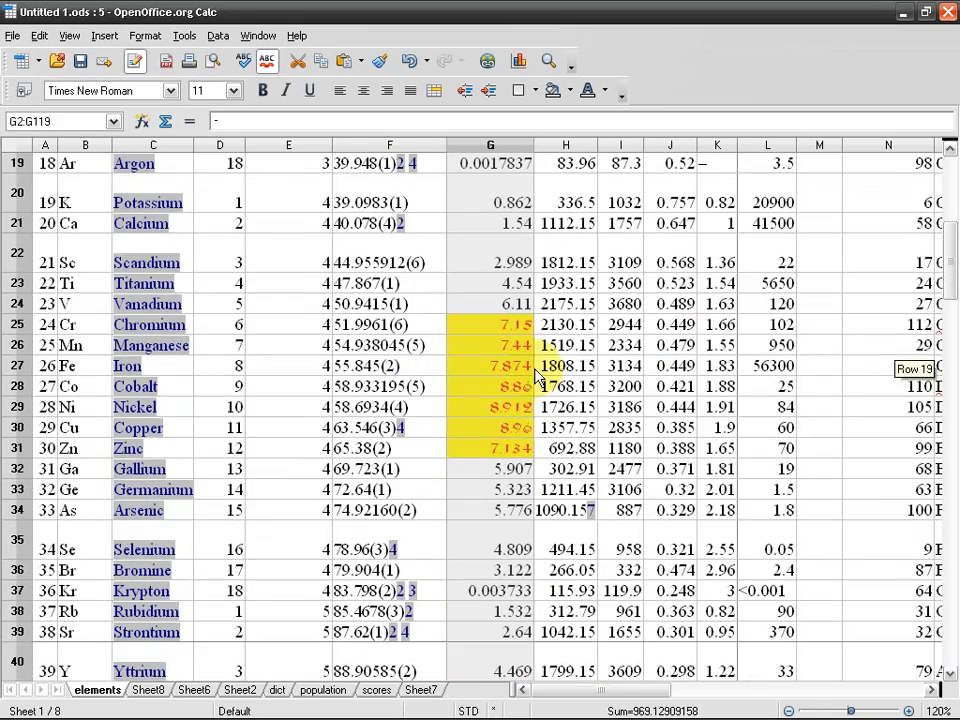
scroll(515, 390, down, 10)
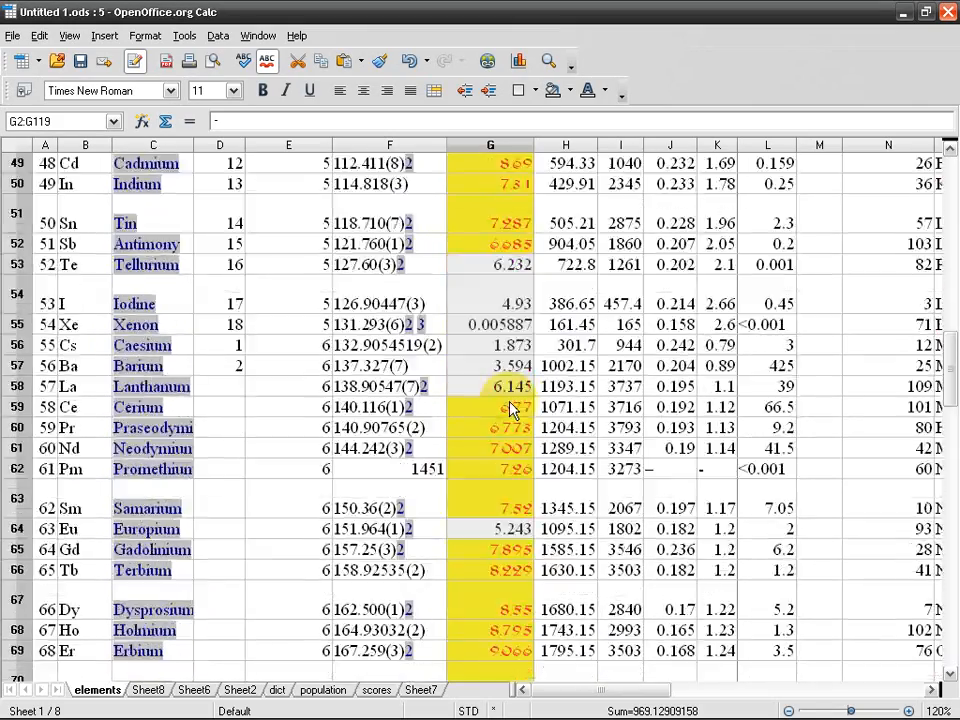
scroll(510, 410, down, 15)
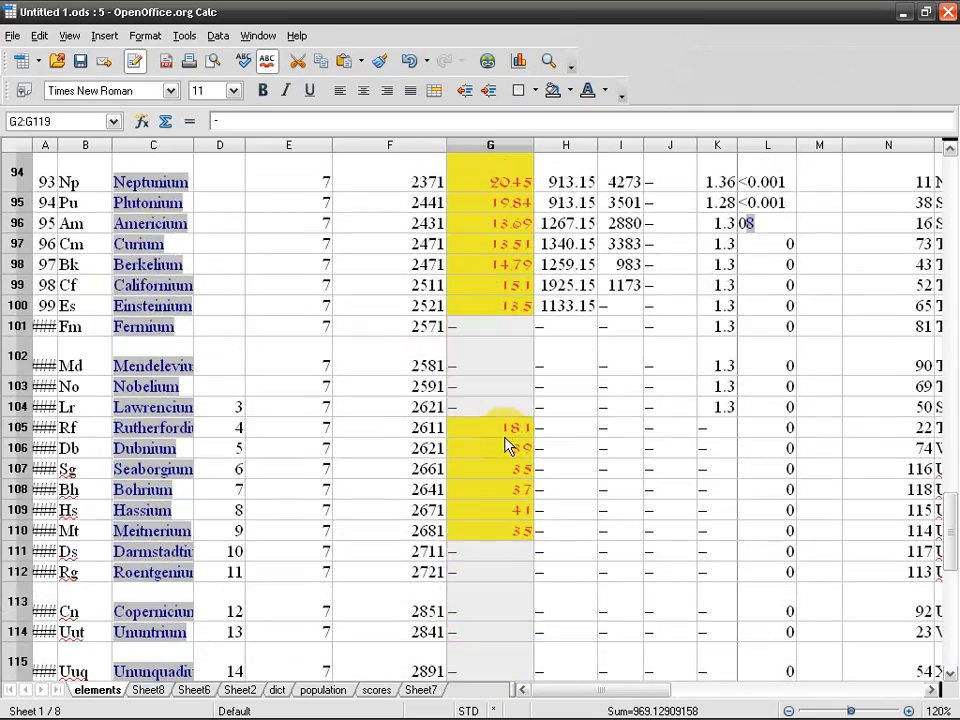
scroll(505, 445, down, 5)
scroll(505, 445, up, 5)
scroll(505, 447, up, 20)
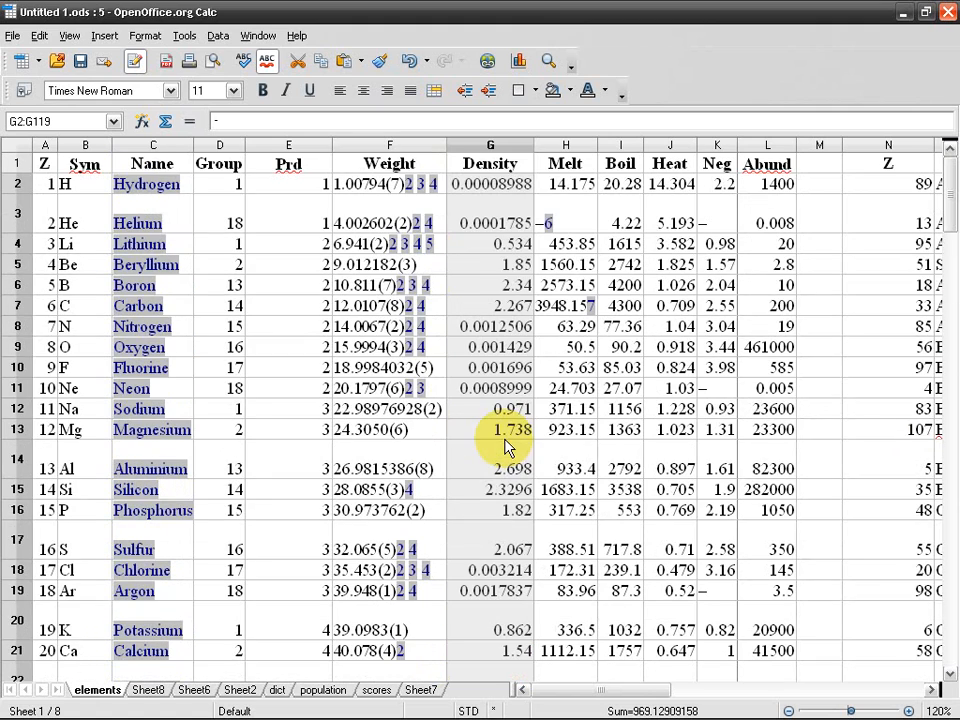
- Raise the greater-than threshold of the high_density condition to 8.5 for all density values and check the highlighting
click(528, 185)
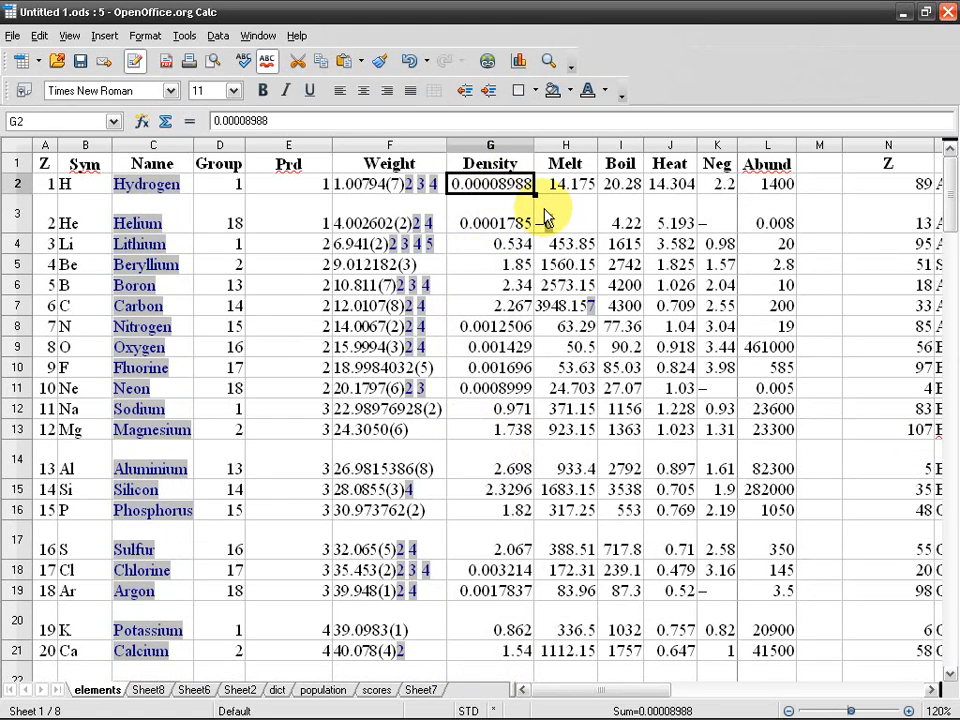
key(ctrl+shift+Down)
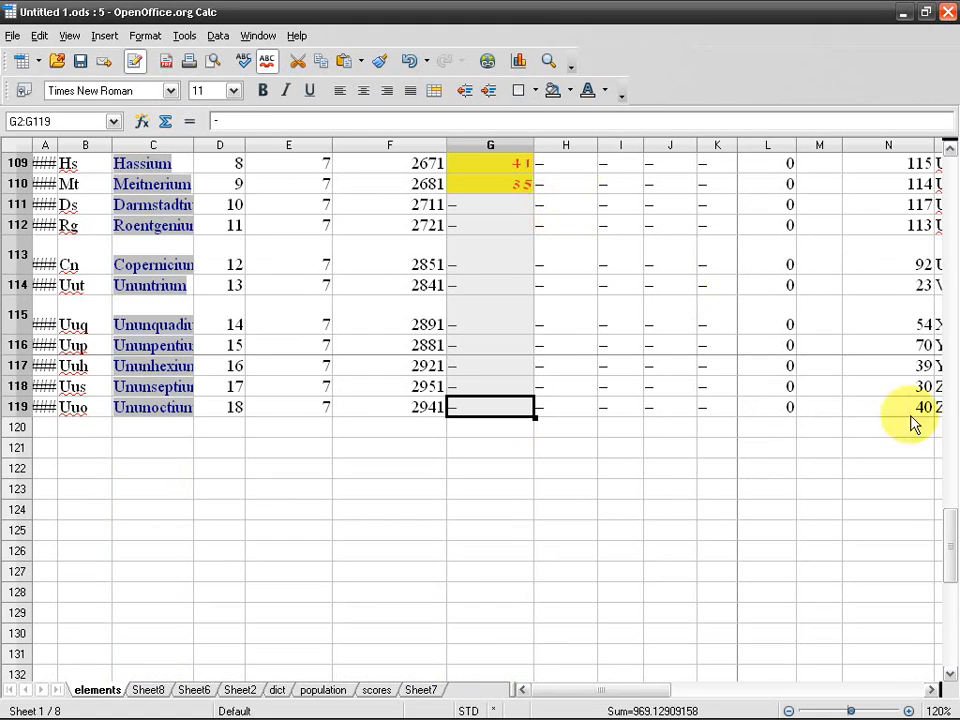
drag(952, 530, 945, 176)
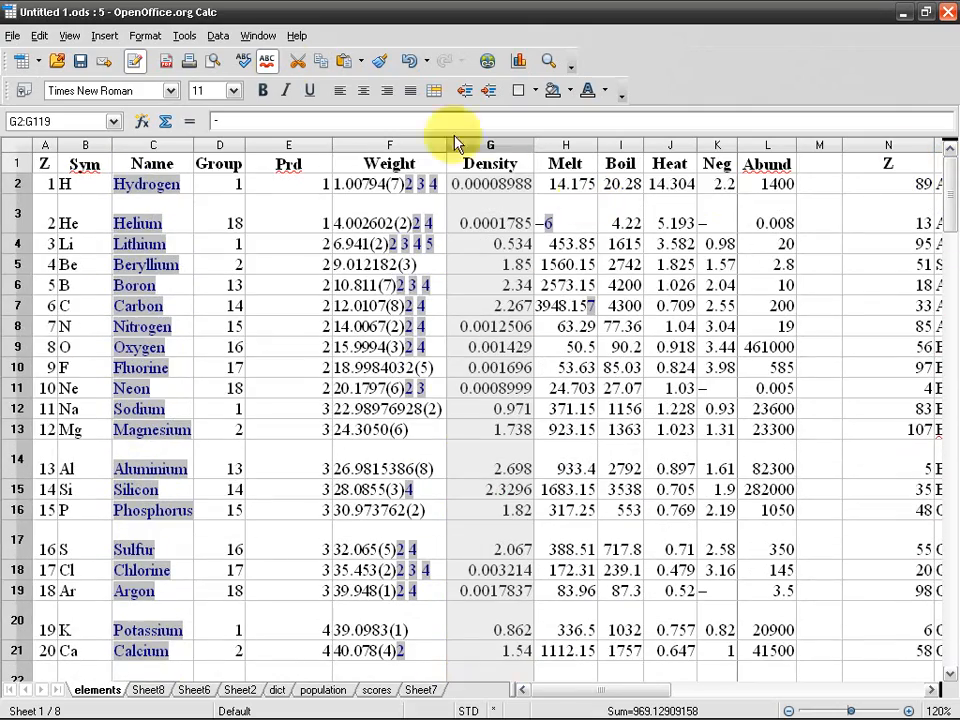
click(145, 36)
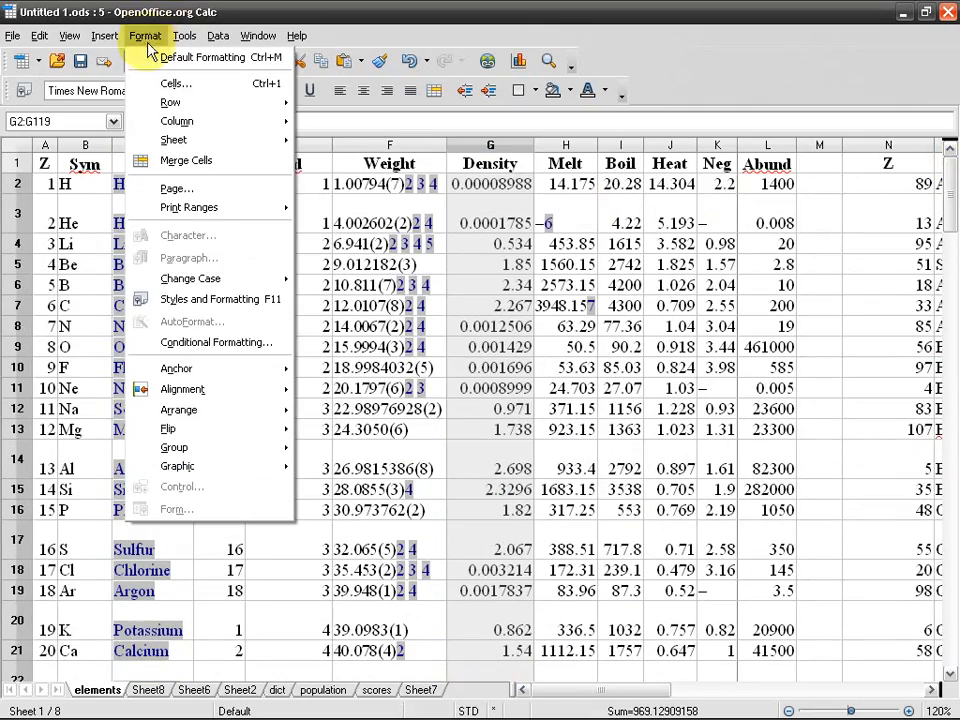
click(252, 343)
click(384, 346)
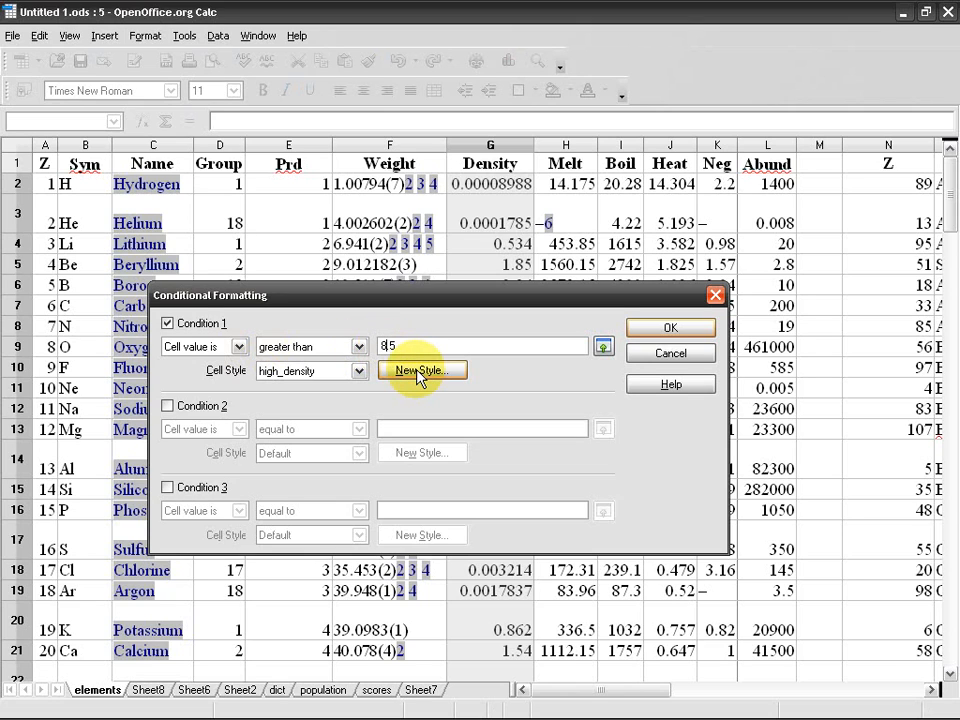
key(Return)
scroll(422, 368, down, 8)
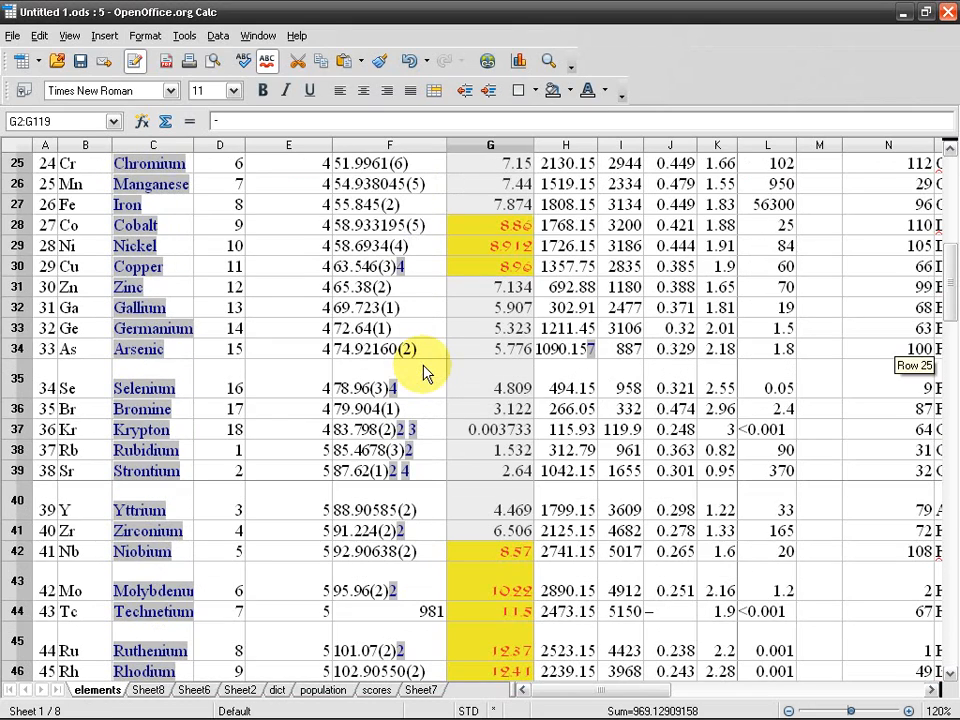
scroll(467, 296, up, 2)
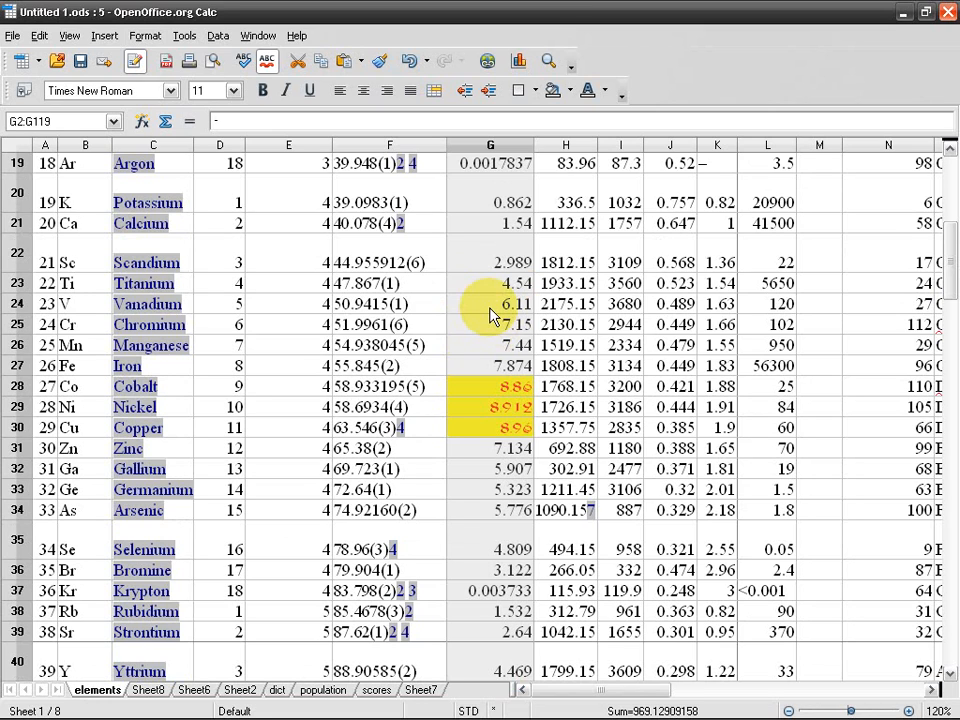
- Undo the last change with the Chromium, Manganese and Iron density cells selected
drag(490, 315, 503, 370)
click(411, 60)
click(566, 366)
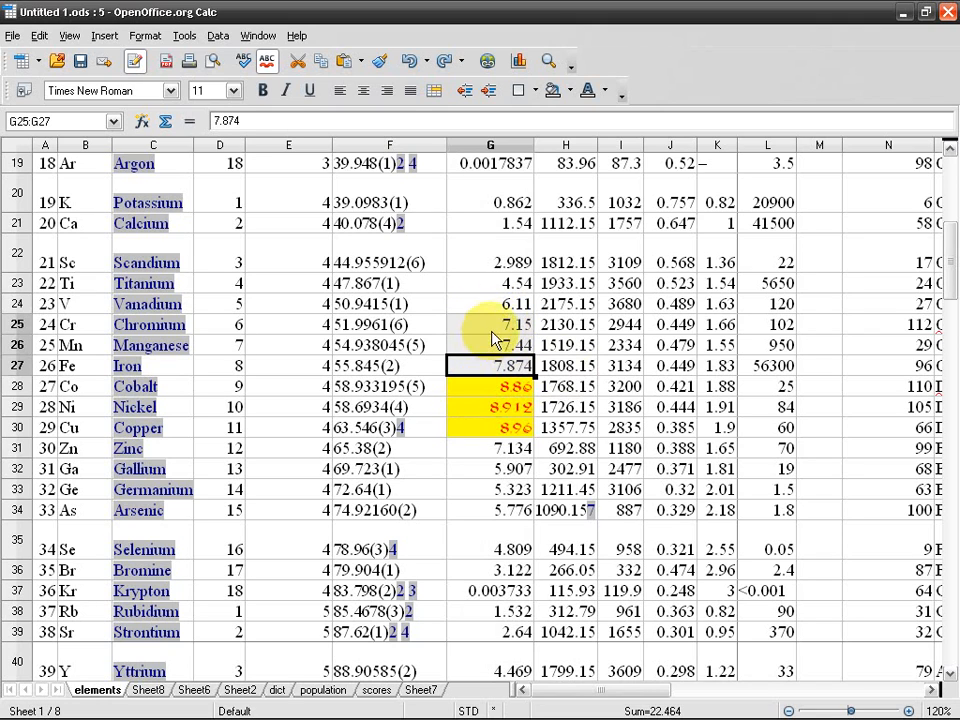
click(497, 331)
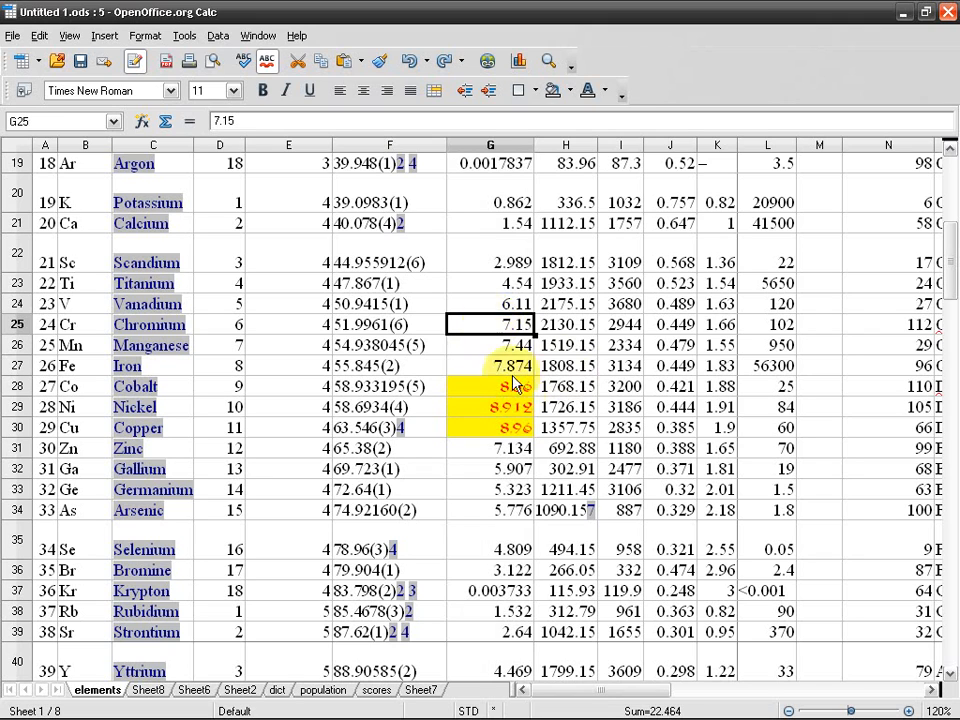
- Try changing the high_density condition's threshold to 7.5 with only Scandium's density cell selected
click(500, 263)
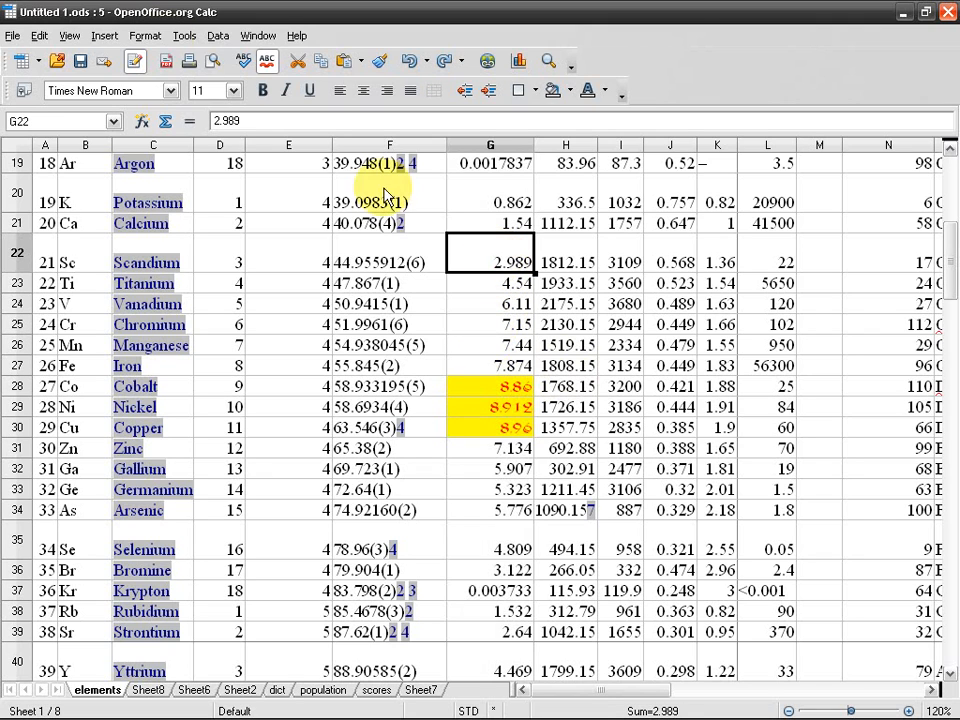
click(145, 35)
click(200, 448)
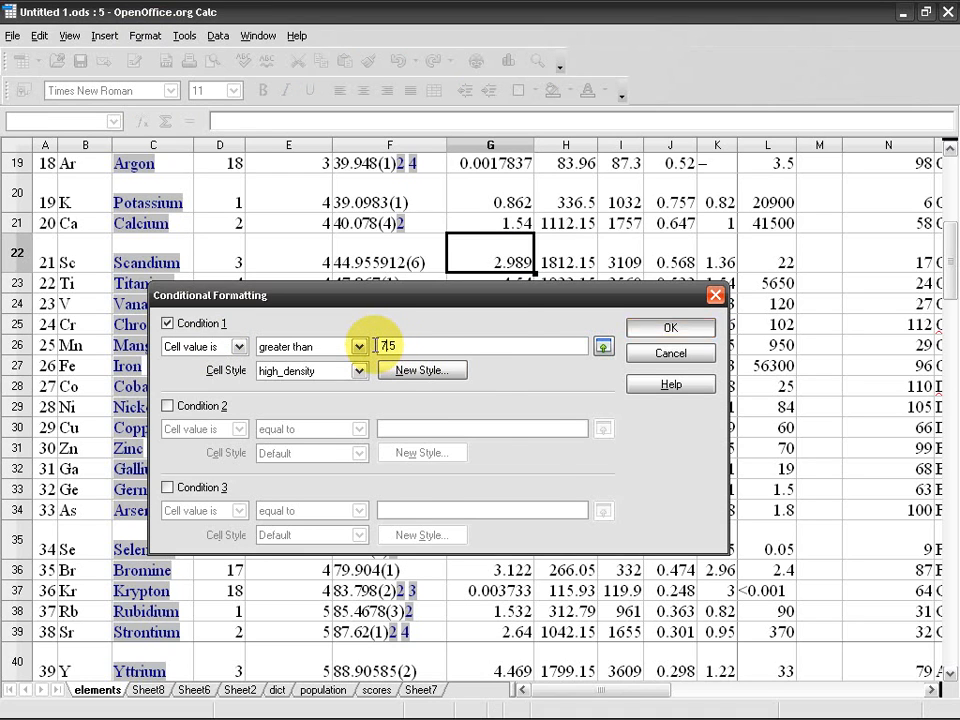
key(Return)
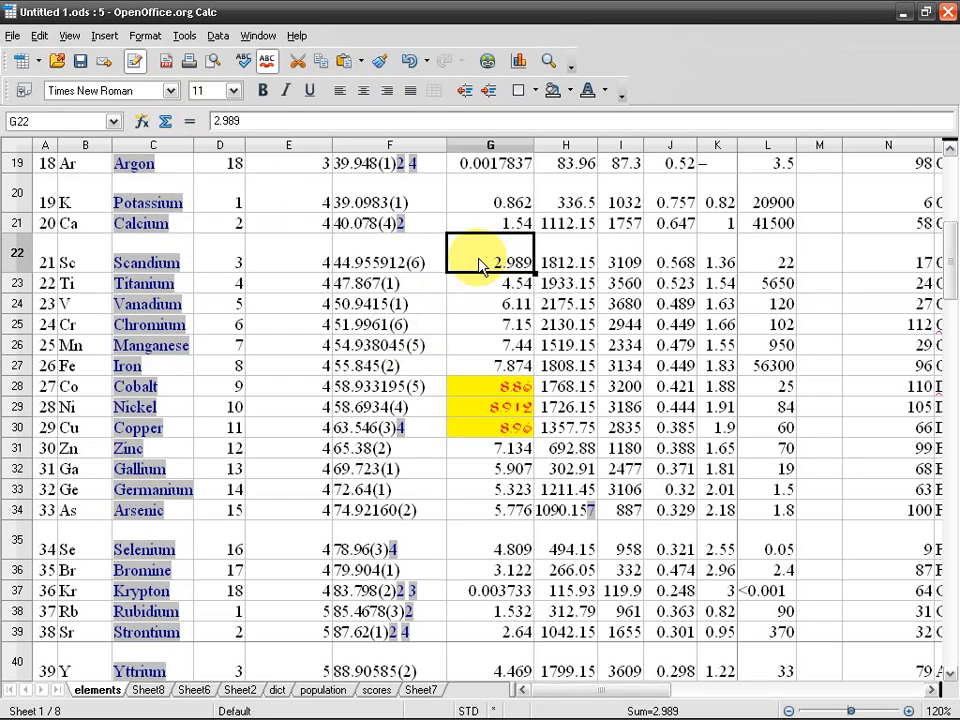
- Reapply the high_density condition for values greater than 8.5 to the whole range of density values and check the highlighting
key(ctrl+Up)
key(Down)
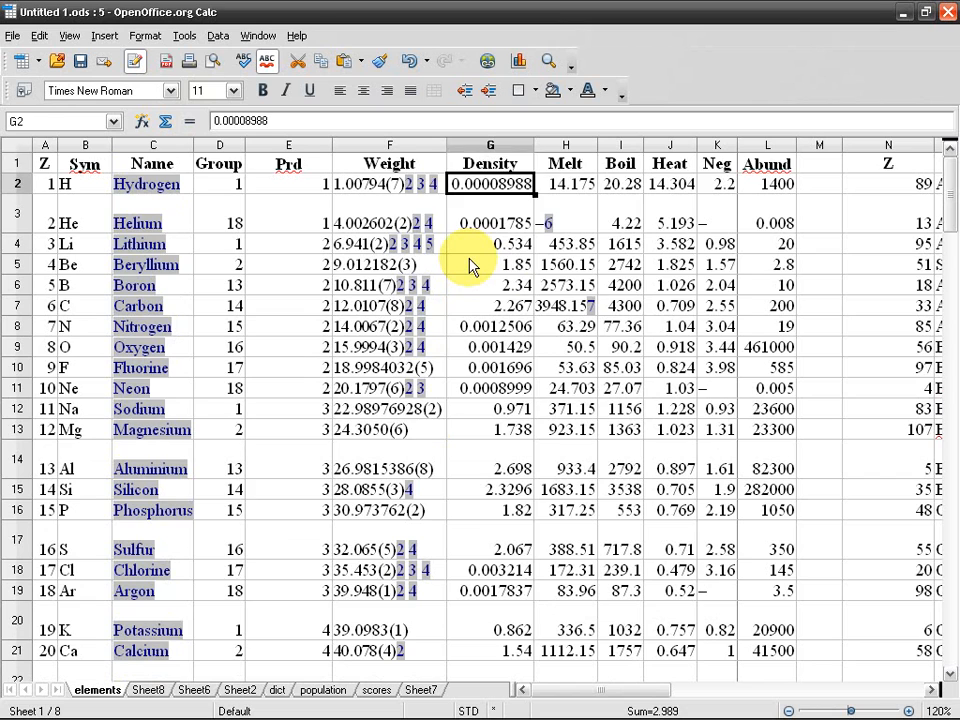
key(ctrl+shift+Down)
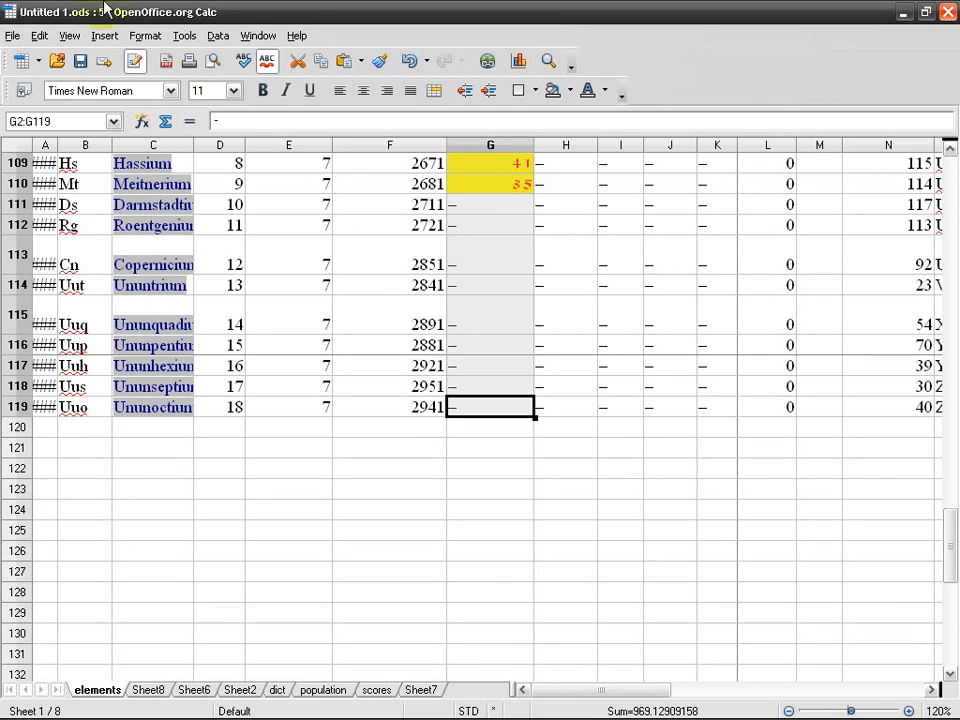
click(143, 37)
click(265, 343)
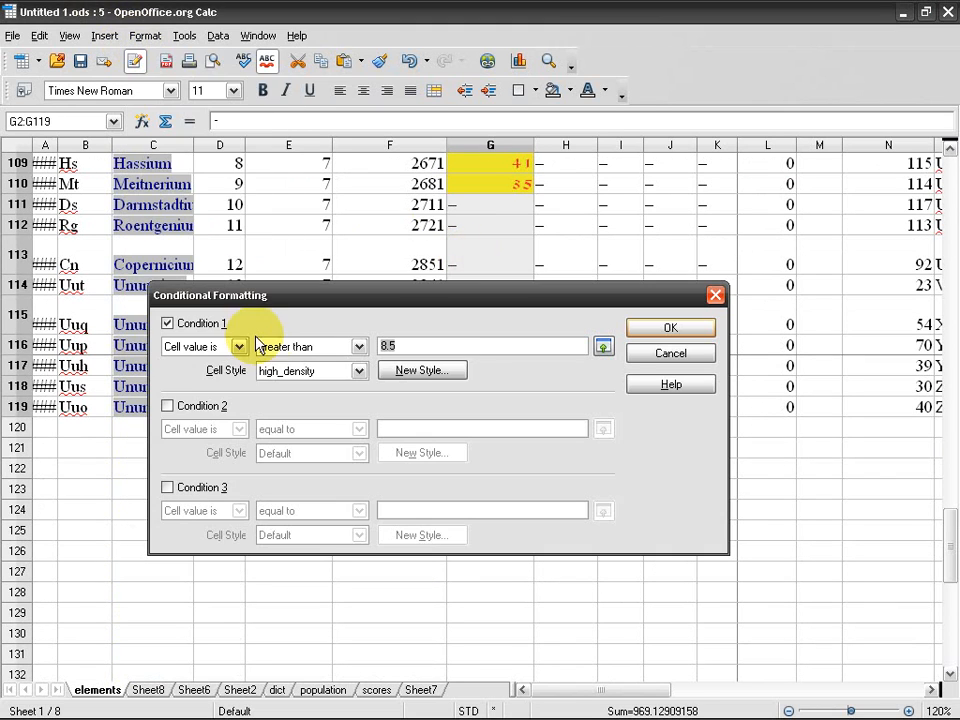
click(645, 328)
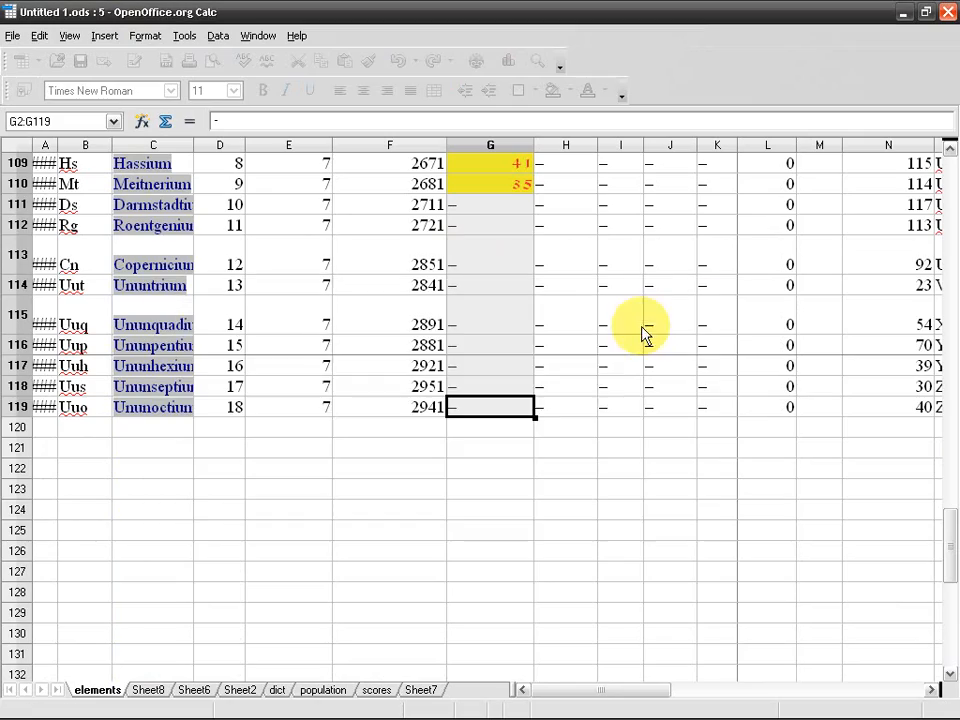
scroll(540, 413, up, 7)
scroll(540, 413, down, 1)
scroll(540, 413, up, 20)
scroll(535, 420, up, 7)
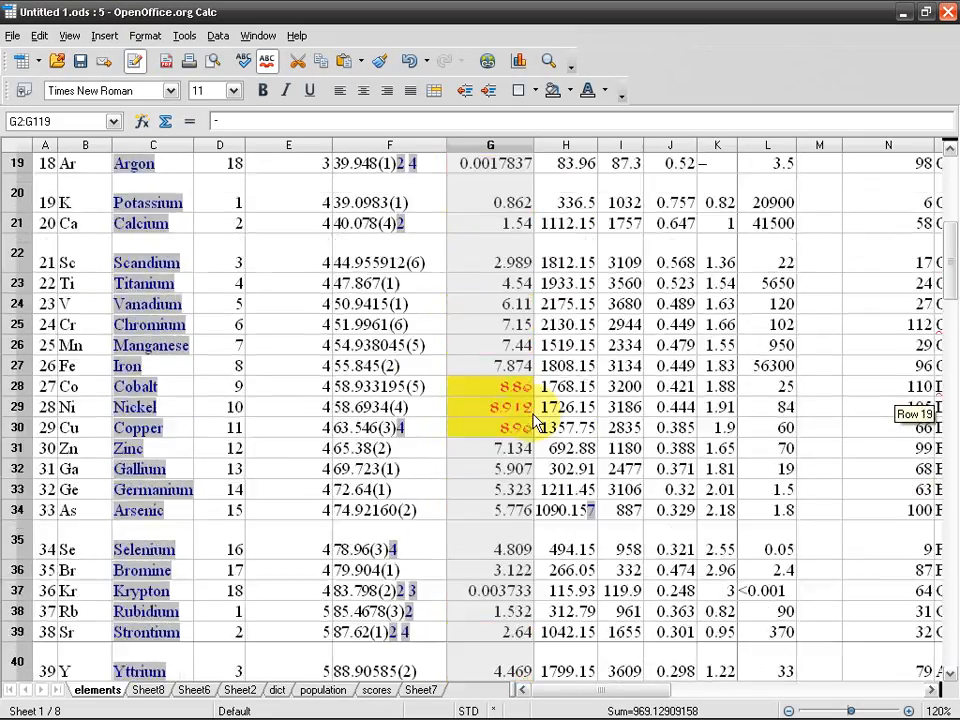
- Add a second condition to the density values for cell values greater than 4
click(104, 36)
click(145, 36)
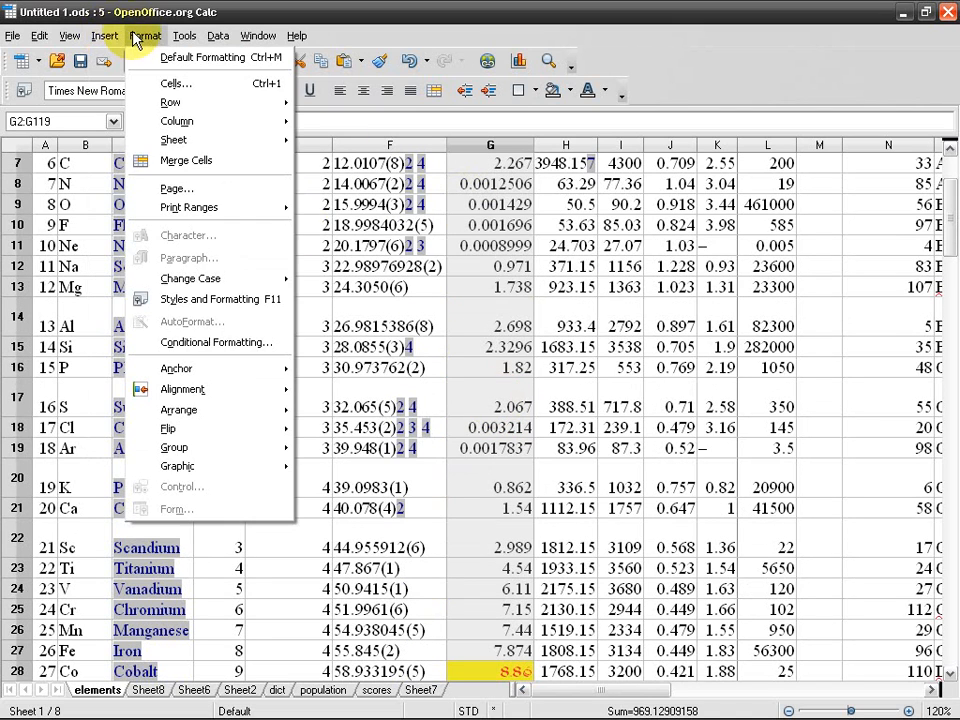
click(236, 345)
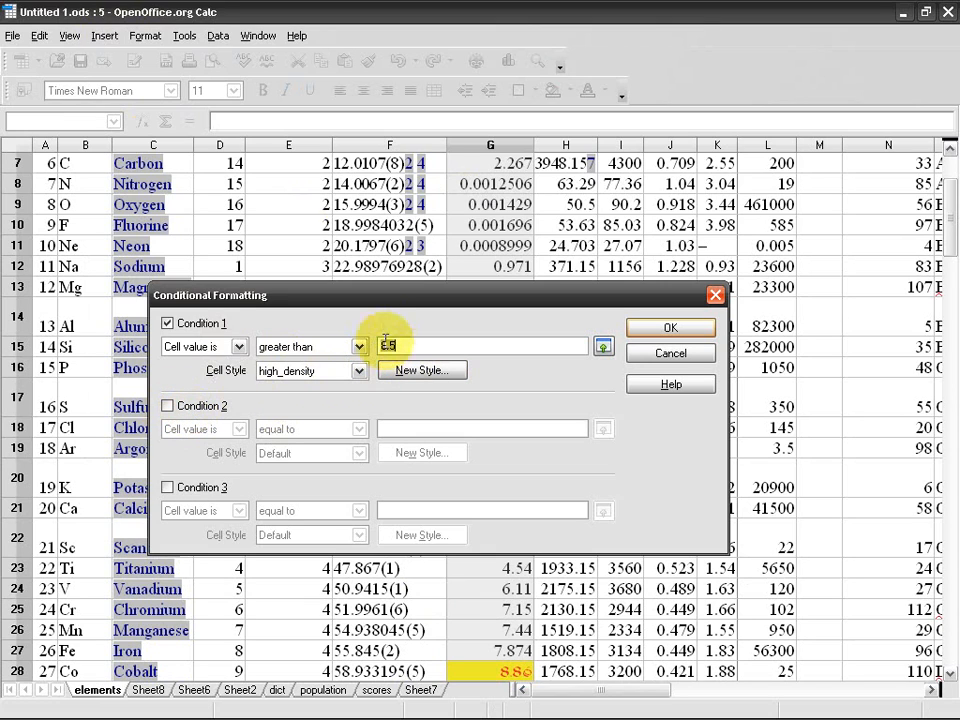
click(191, 410)
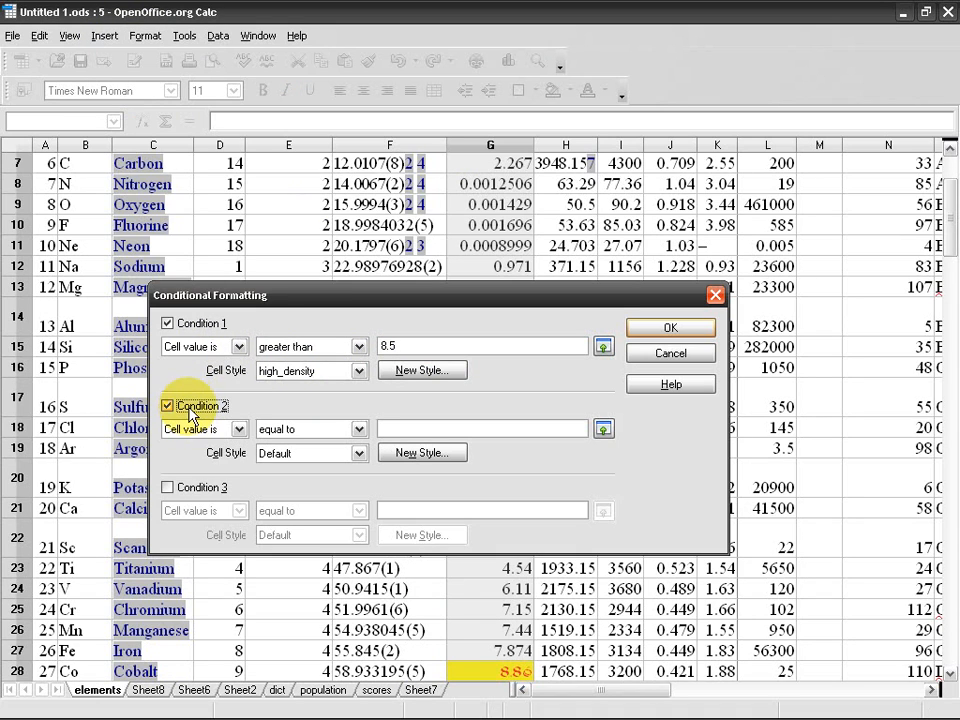
click(360, 429)
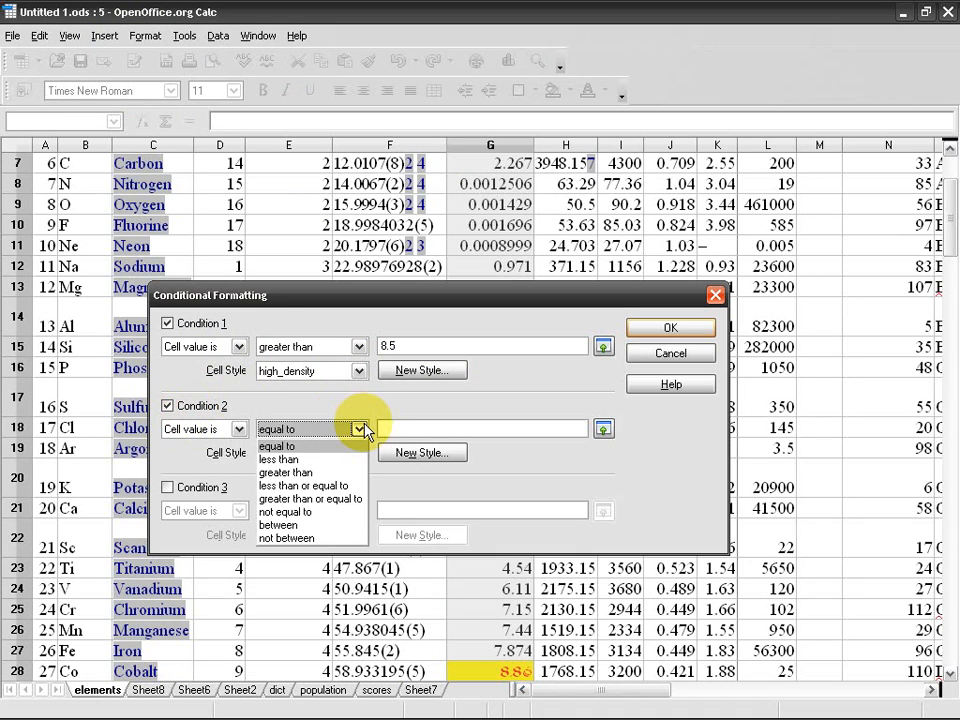
click(338, 474)
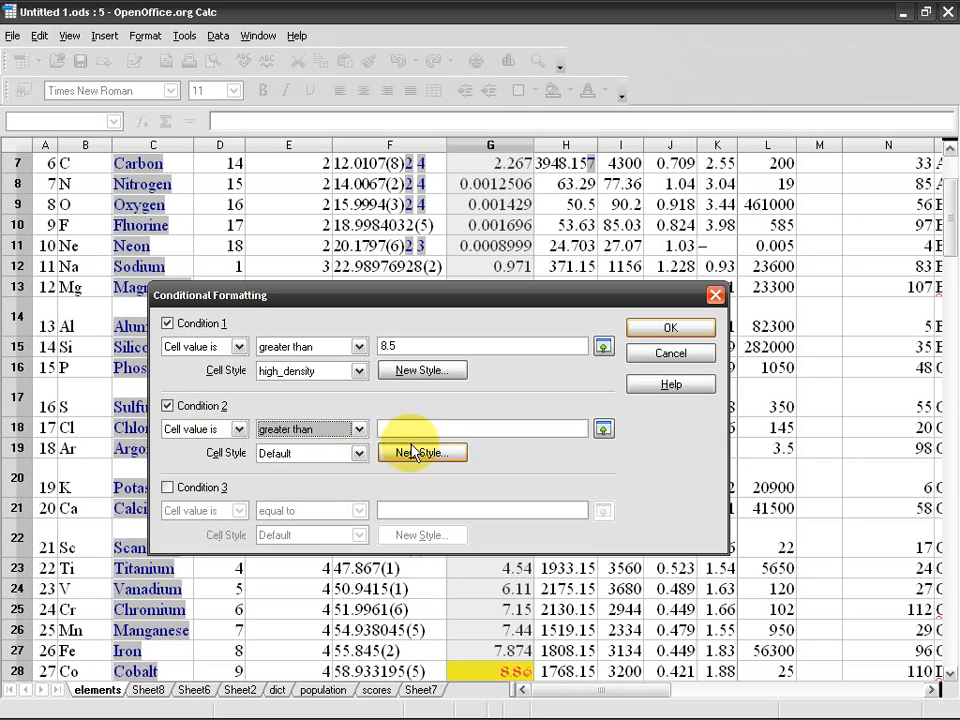
click(420, 428)
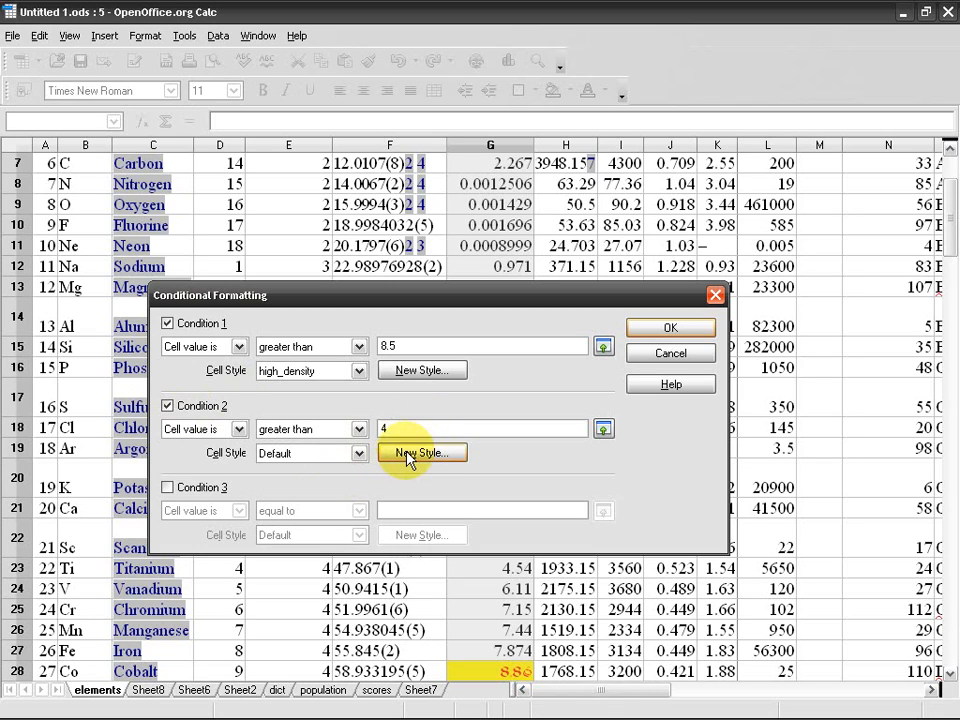
- Create a new cell style named mid_density for the second condition with a Light blue font color
click(408, 452)
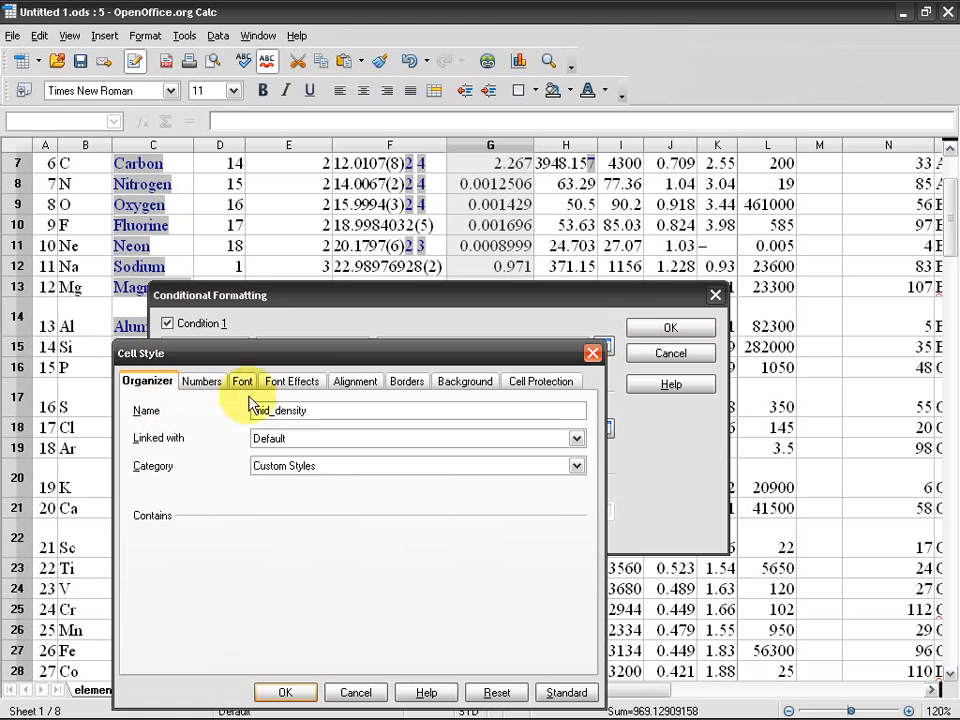
click(296, 384)
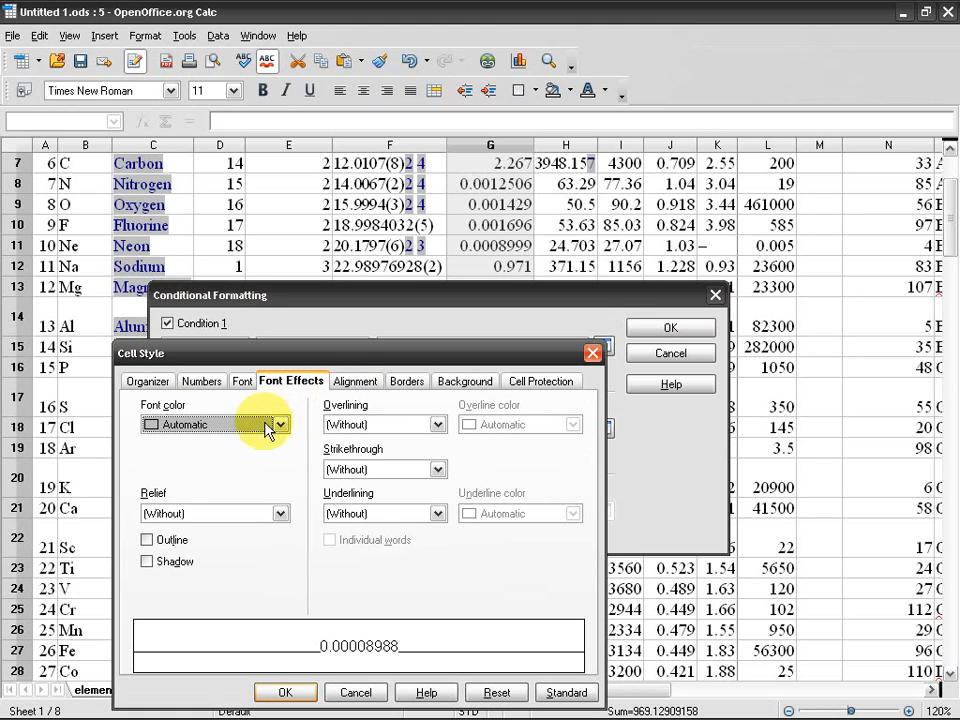
click(279, 424)
scroll(225, 489, down, 5)
scroll(225, 489, up, 2)
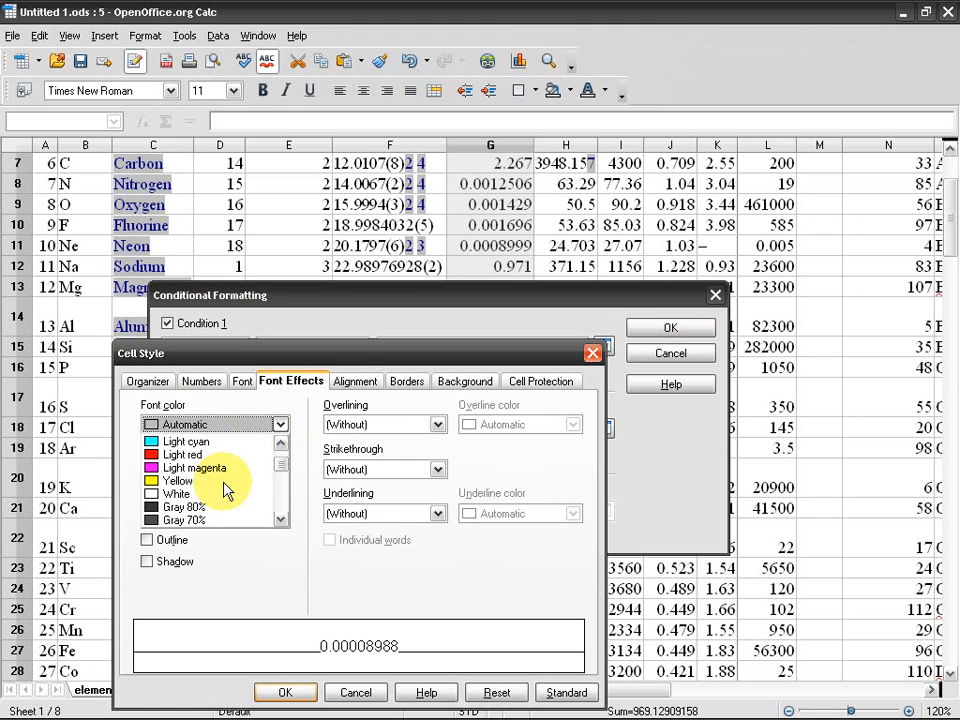
click(228, 454)
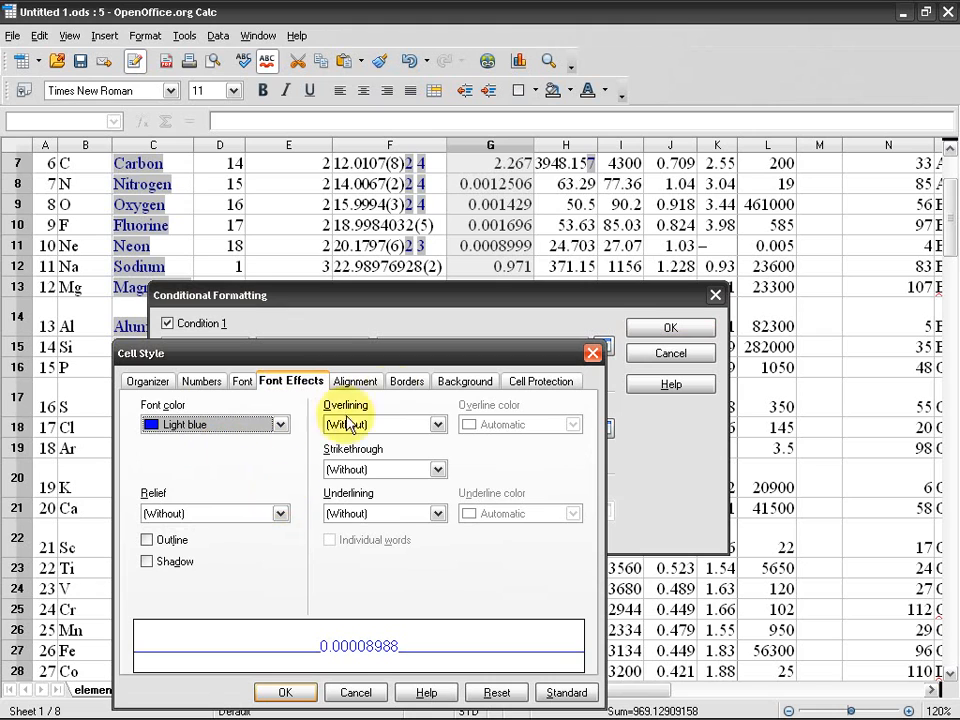
- Give the mid_density style a Gray 10% background and save the style
click(406, 382)
click(465, 386)
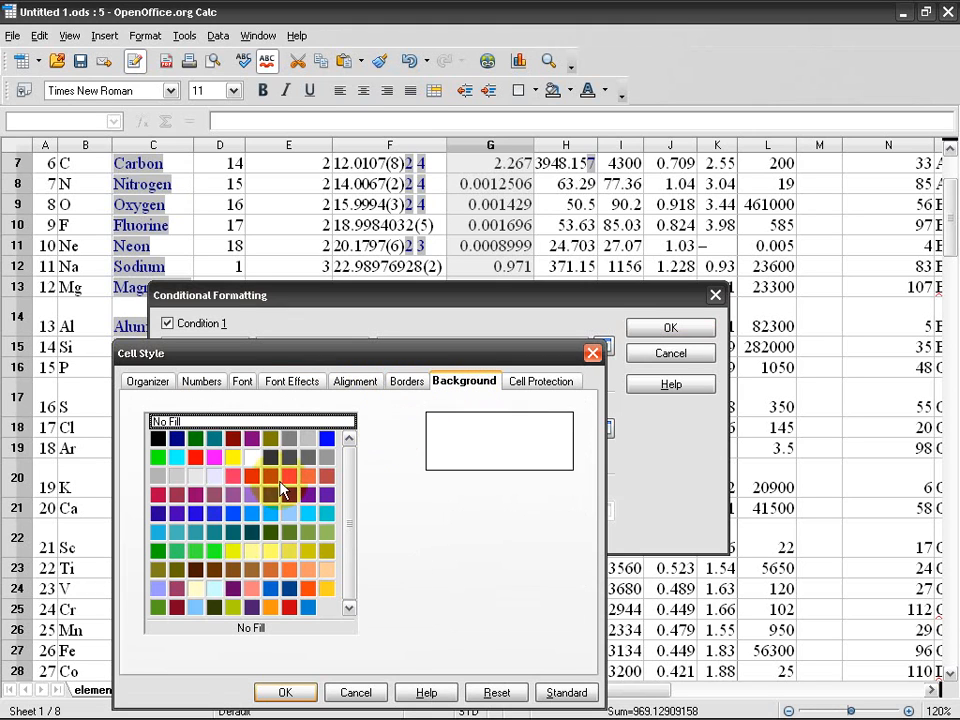
click(195, 476)
click(285, 692)
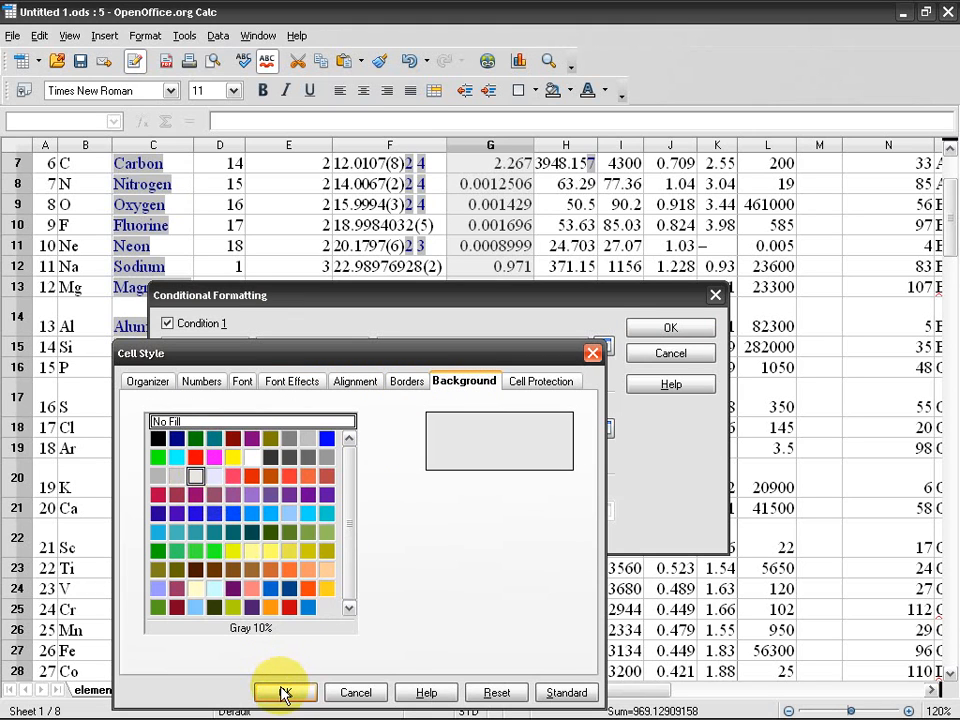
- Change the second condition's comparison to greater than or equal to, apply both conditions and check the density values
drag(490, 306, 470, 378)
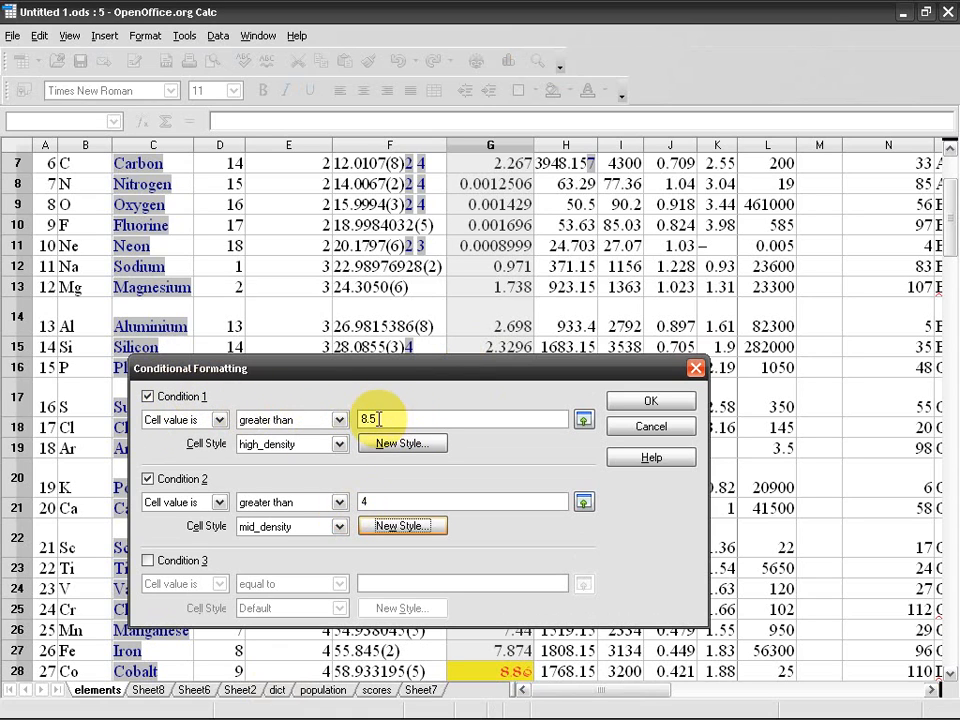
click(339, 502)
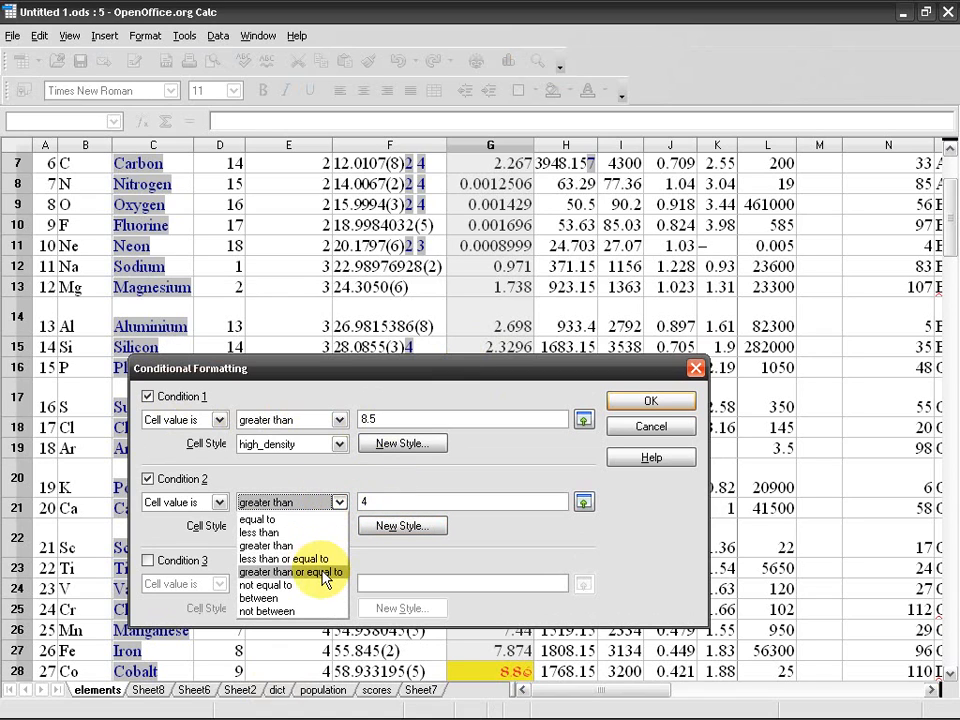
click(323, 577)
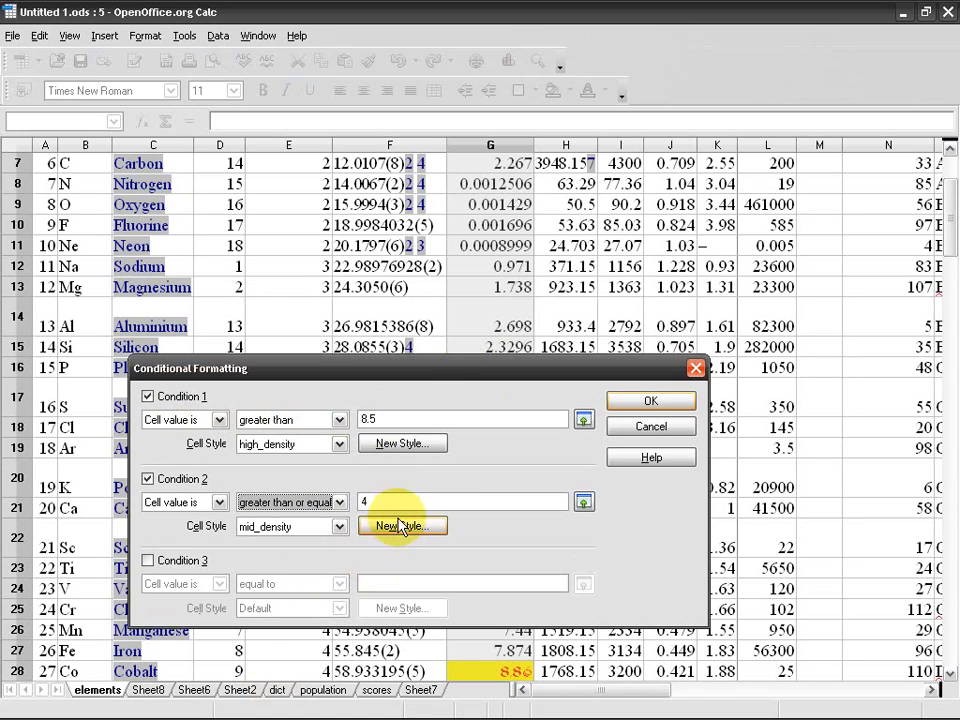
click(628, 404)
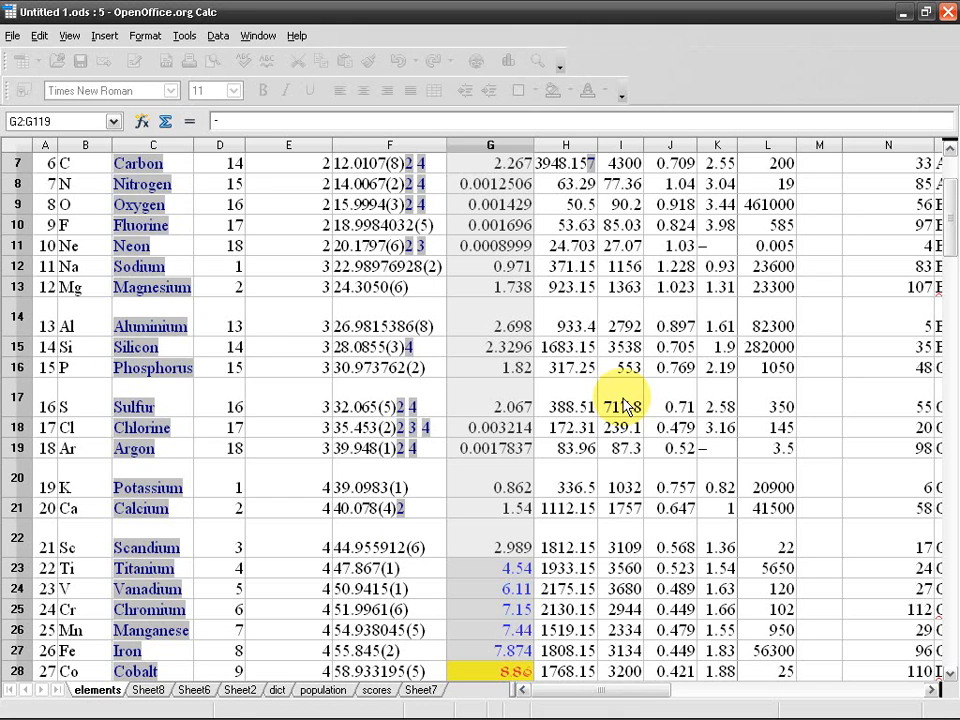
scroll(440, 500, down, 4)
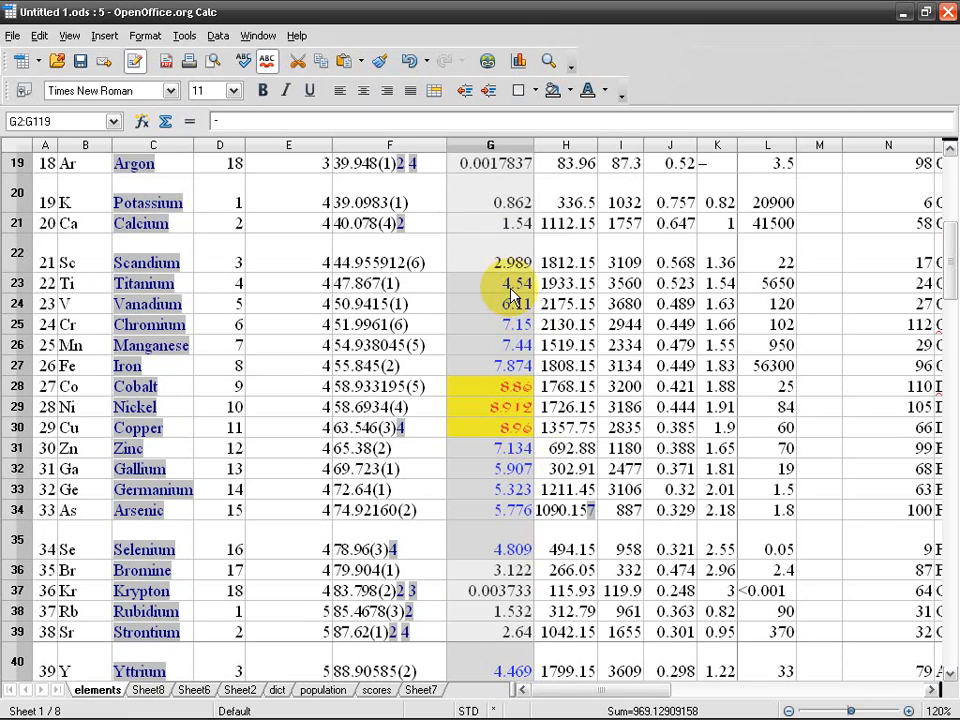
- Review the two conditions set for the density values and close the conditional formatting settings
click(141, 39)
click(229, 341)
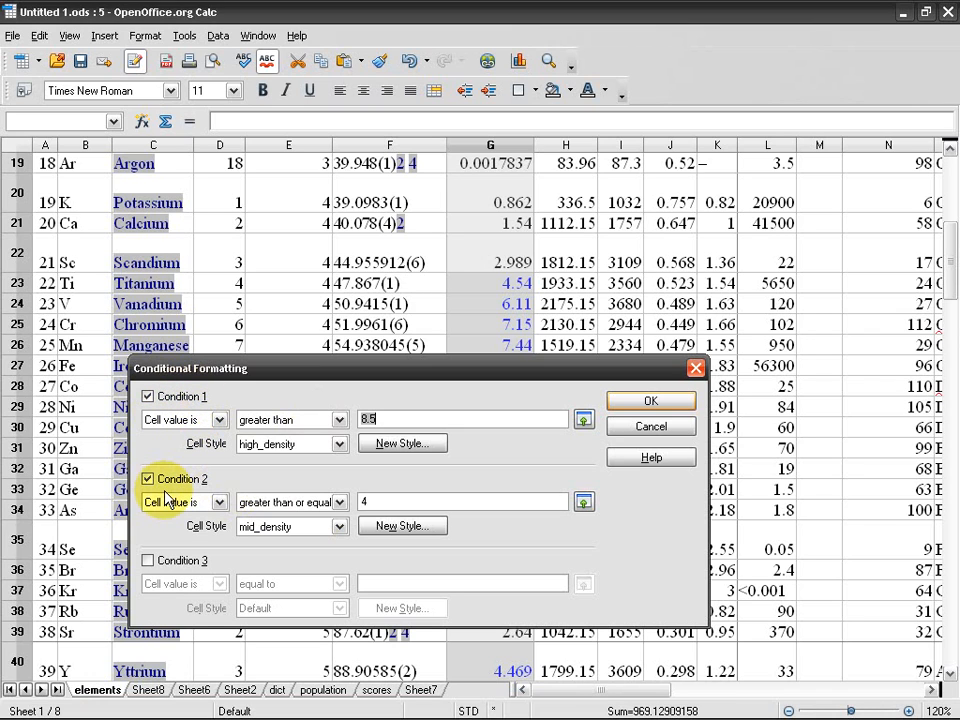
click(645, 402)
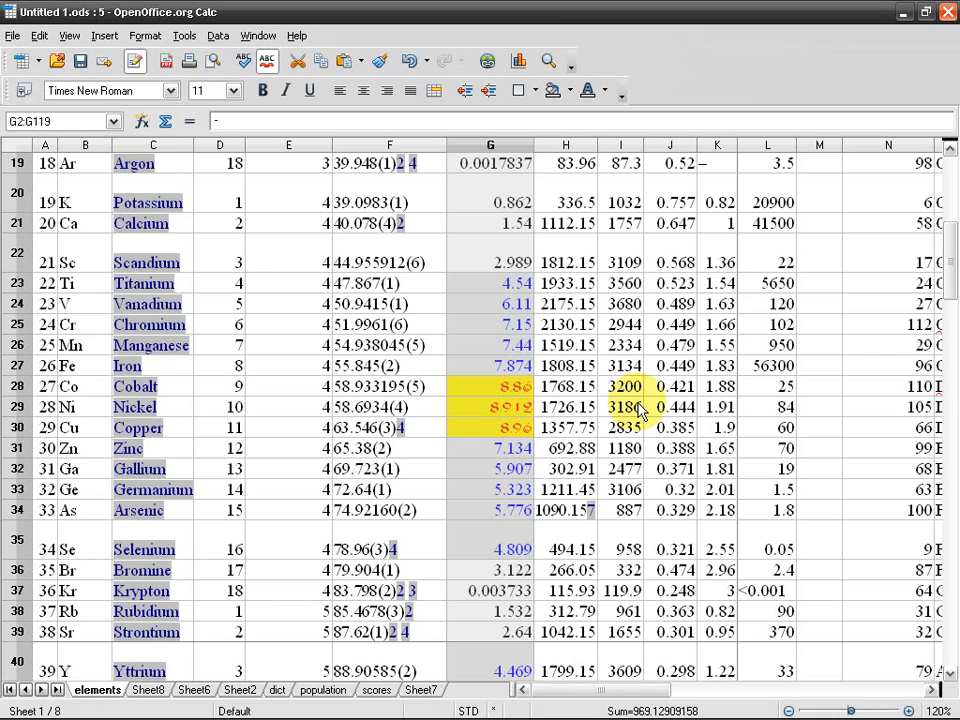